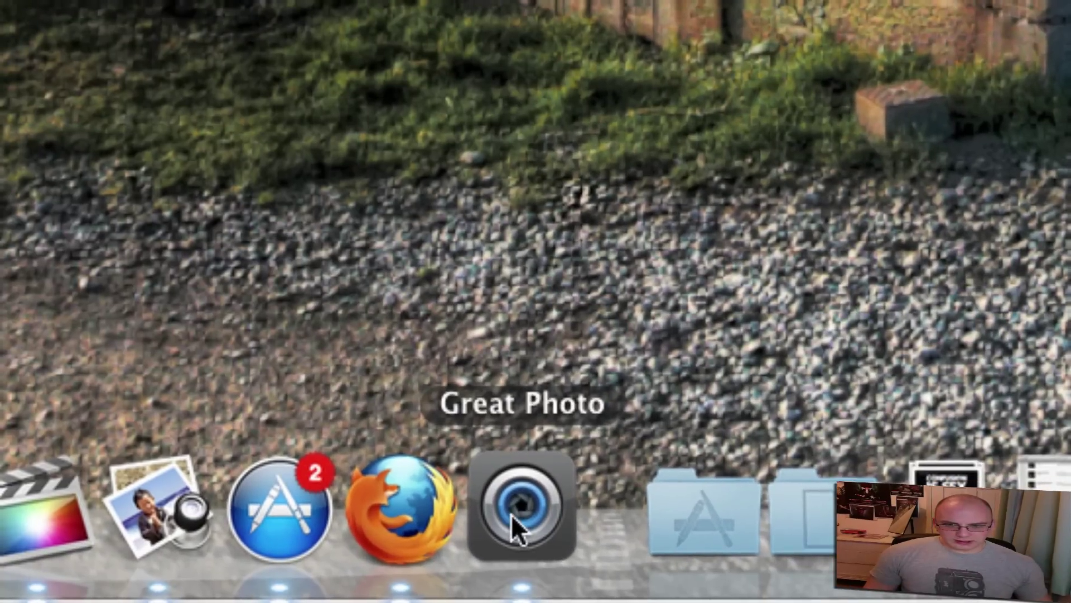
- Launch Great Photo and open _MG_0030.jpg from the 2012-01-15 folder
{"action": "left_click", "coordinate": [514, 505]}
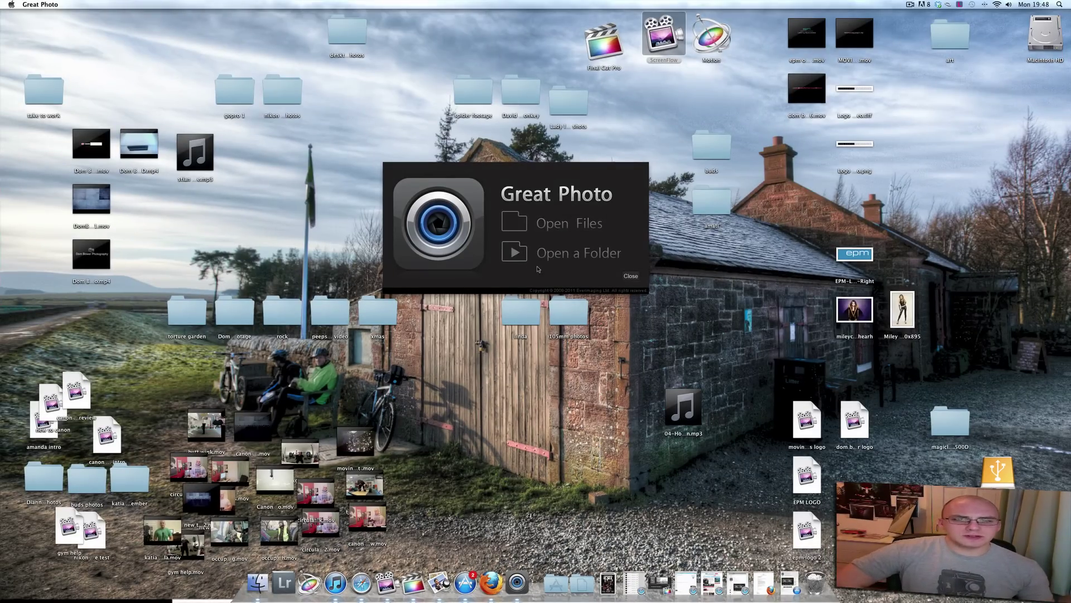
{"action": "left_click", "coordinate": [554, 225]}
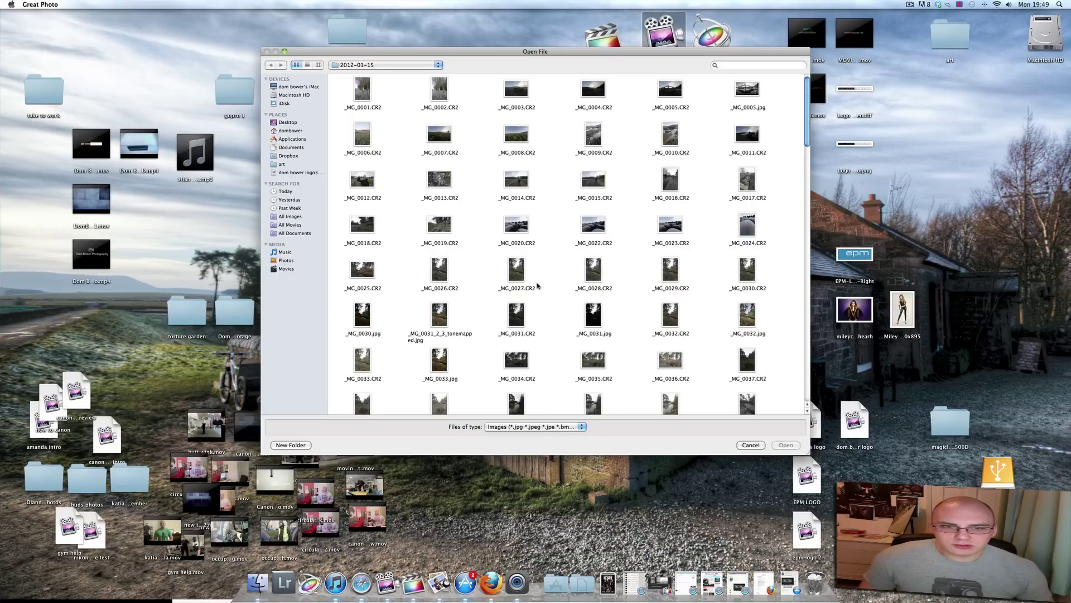
{"action": "left_click", "coordinate": [360, 324]}
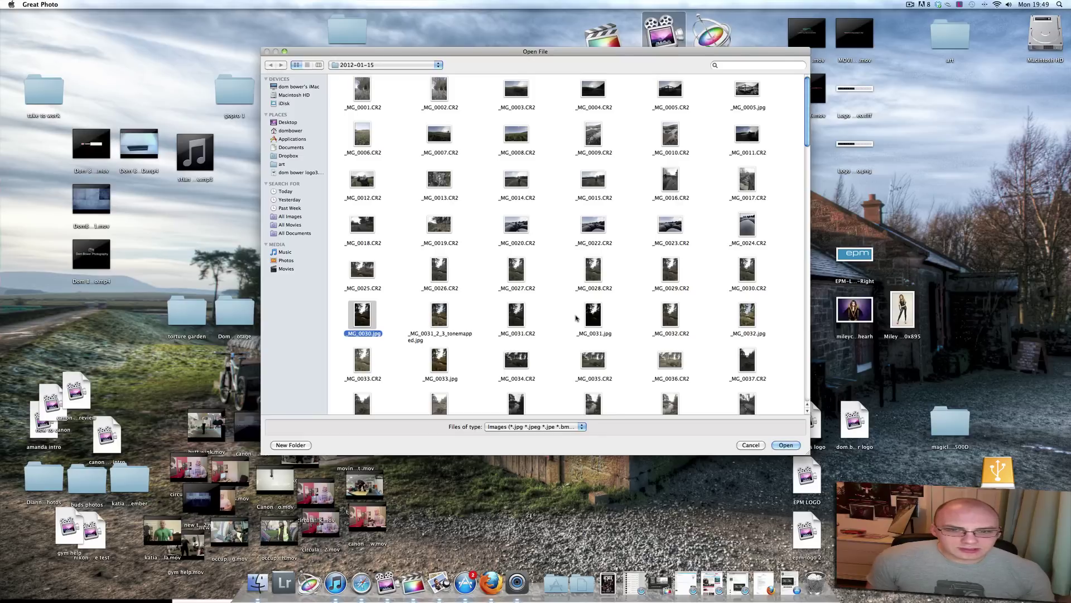
{"action": "left_click", "coordinate": [787, 445]}
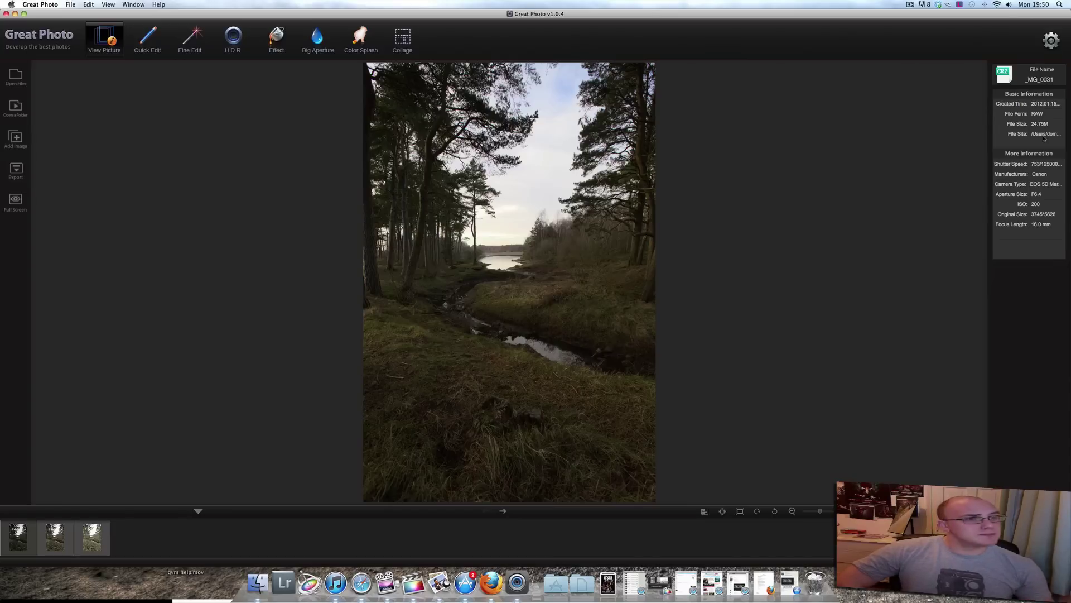
- Keep JPEG Quality at High in the preferences, then show the _MG_0032 photo
{"action": "left_click", "coordinate": [1050, 40]}
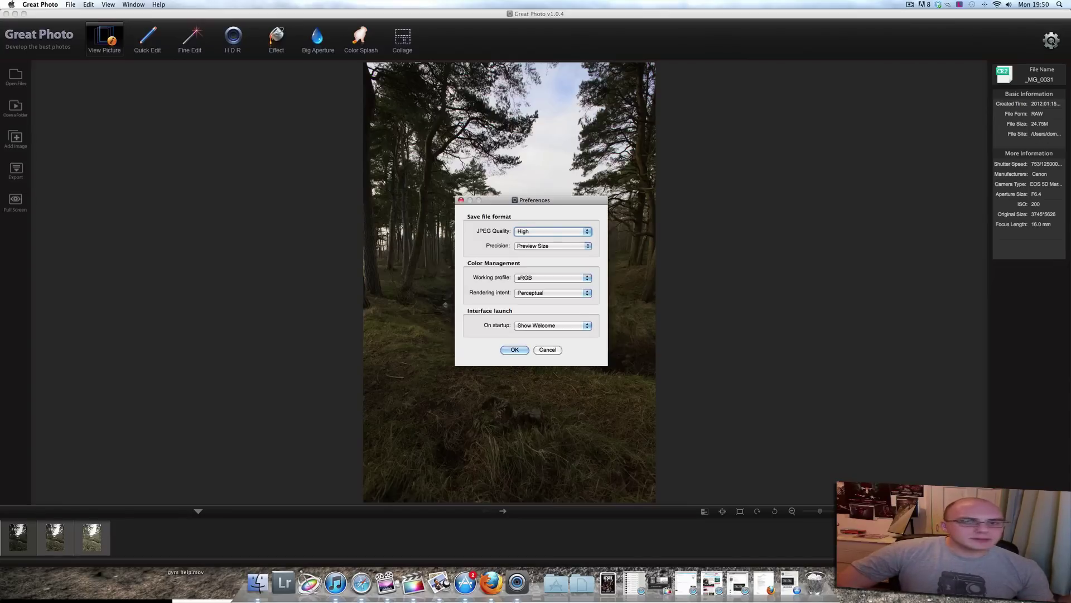
{"action": "left_click", "coordinate": [587, 231]}
{"action": "left_click", "coordinate": [586, 231]}
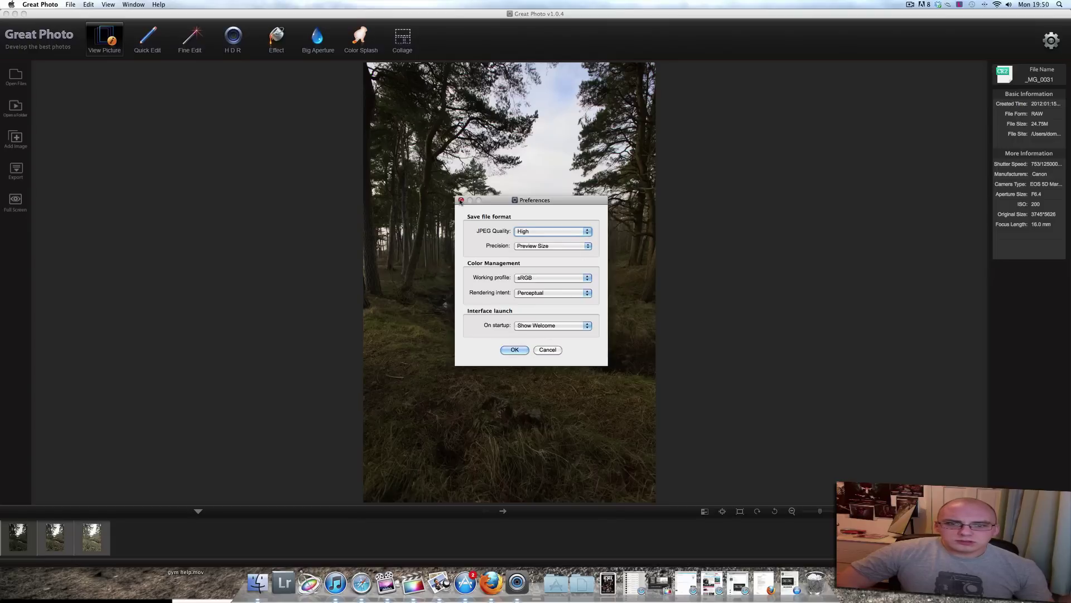
{"action": "left_click", "coordinate": [528, 350]}
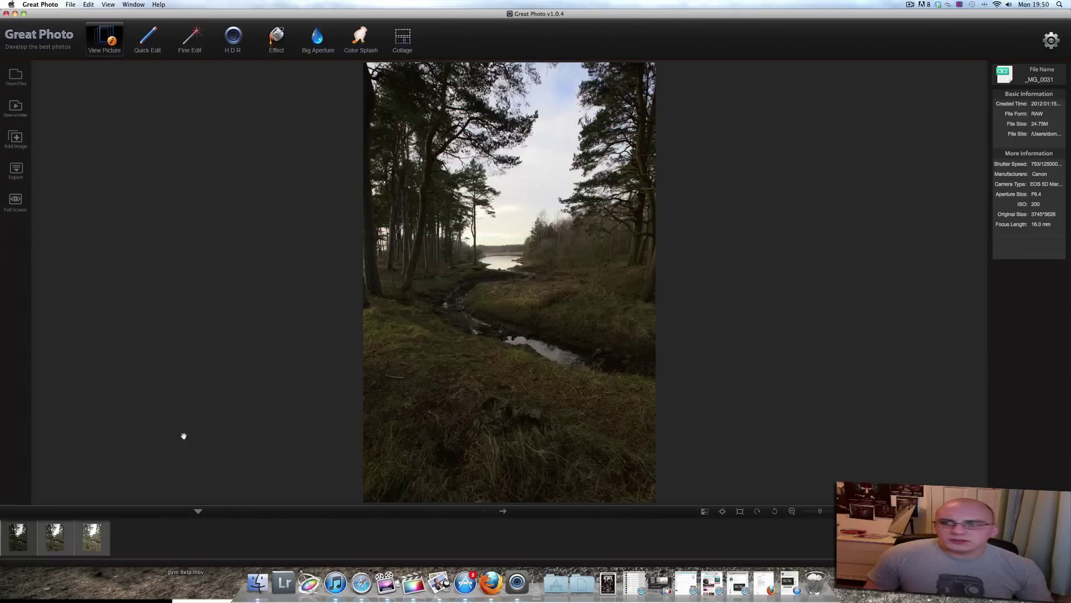
{"action": "left_click", "coordinate": [26, 536]}
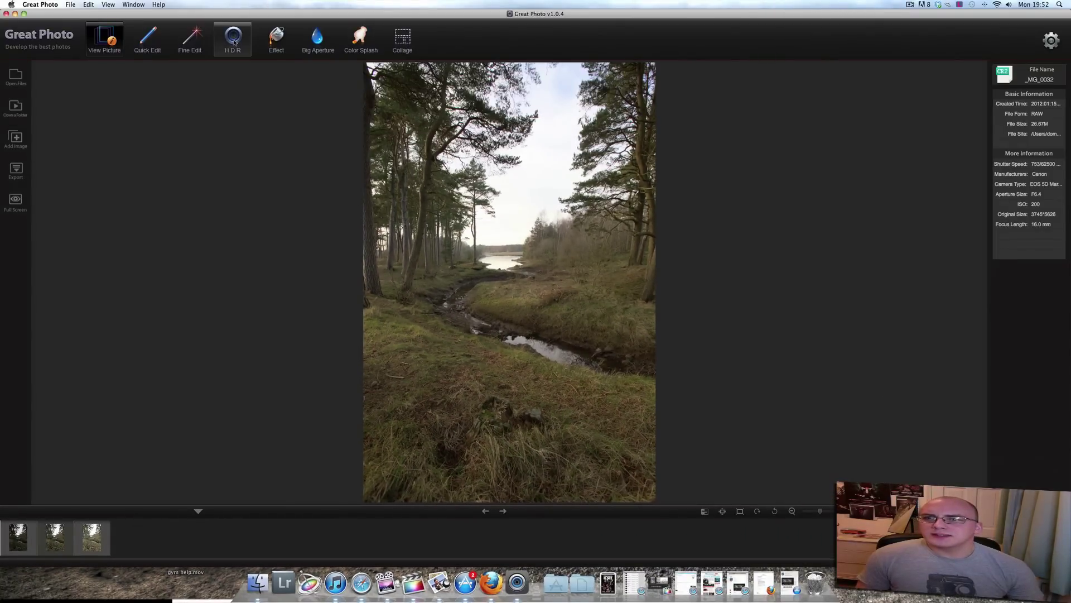
- Add all three bracketed filmstrip photos to H.D.R and start the merge
{"action": "left_click", "coordinate": [233, 42]}
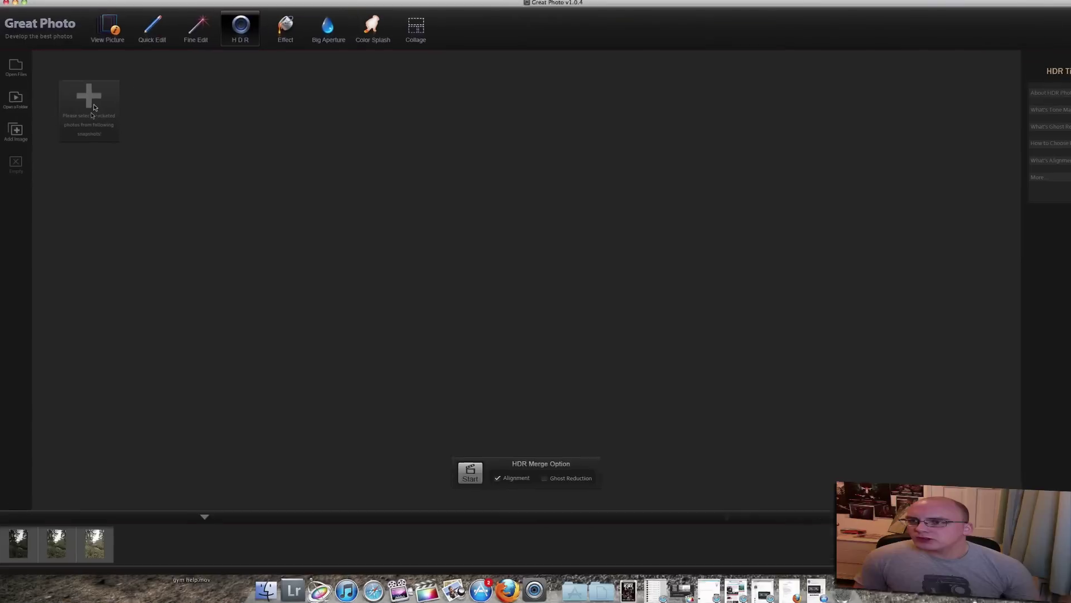
{"action": "left_click", "coordinate": [19, 543]}
{"action": "left_click", "coordinate": [66, 543]}
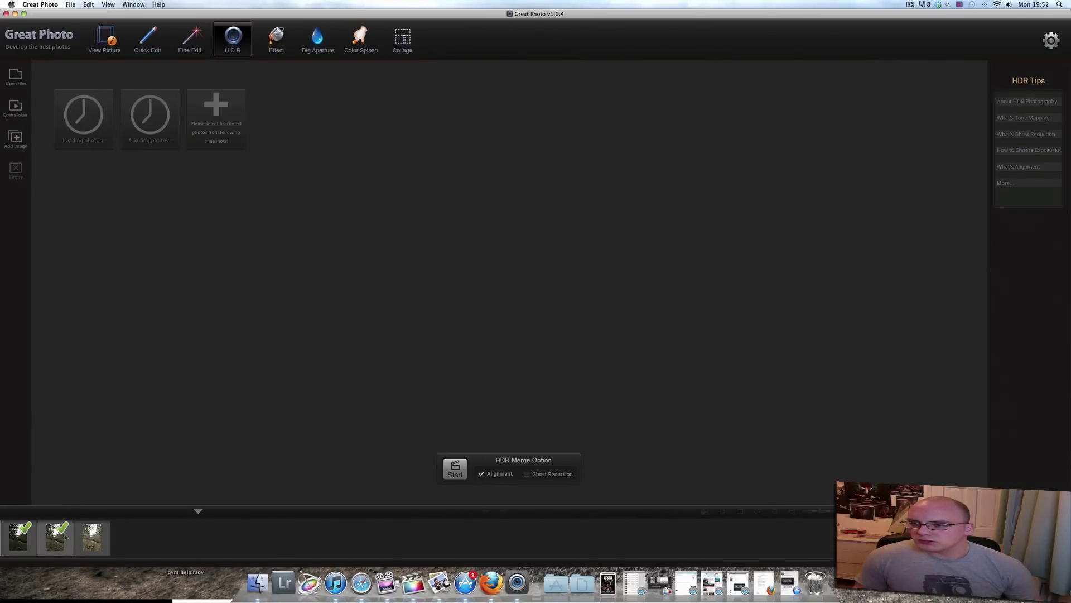
{"action": "left_click", "coordinate": [91, 538]}
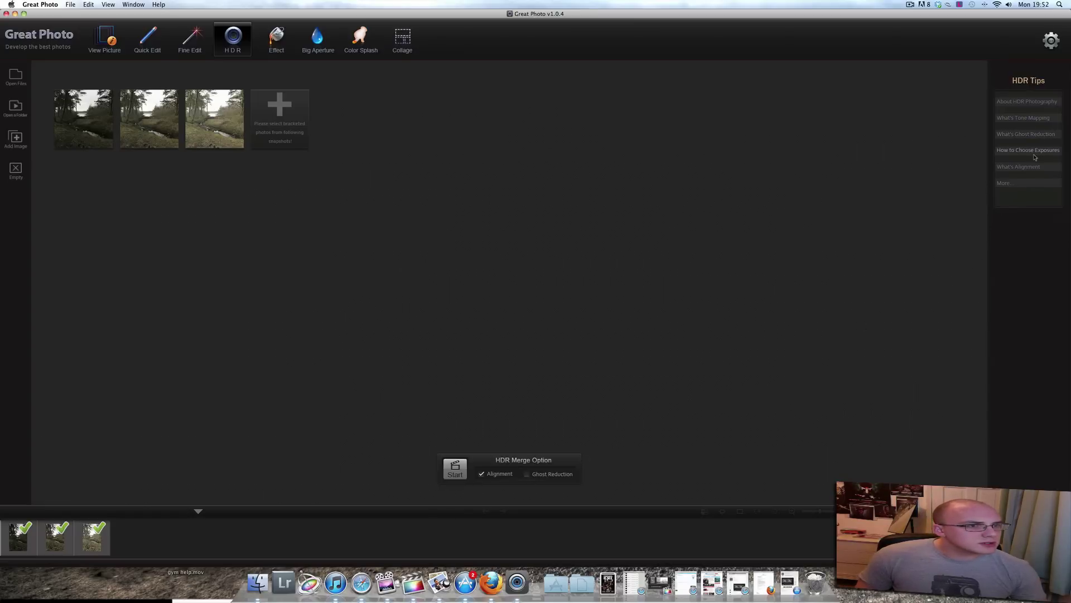
{"action": "left_click", "coordinate": [456, 475]}
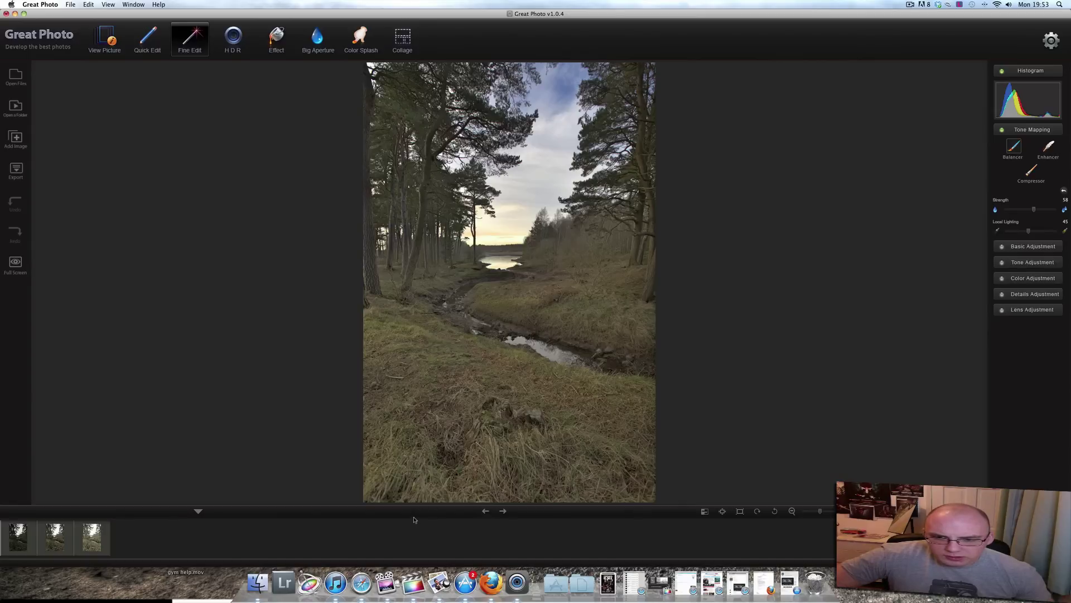
- Hide the filmstrip and set tone-mapping Strength to 66 and Local Lighting to 46
{"action": "left_click", "coordinate": [198, 511]}
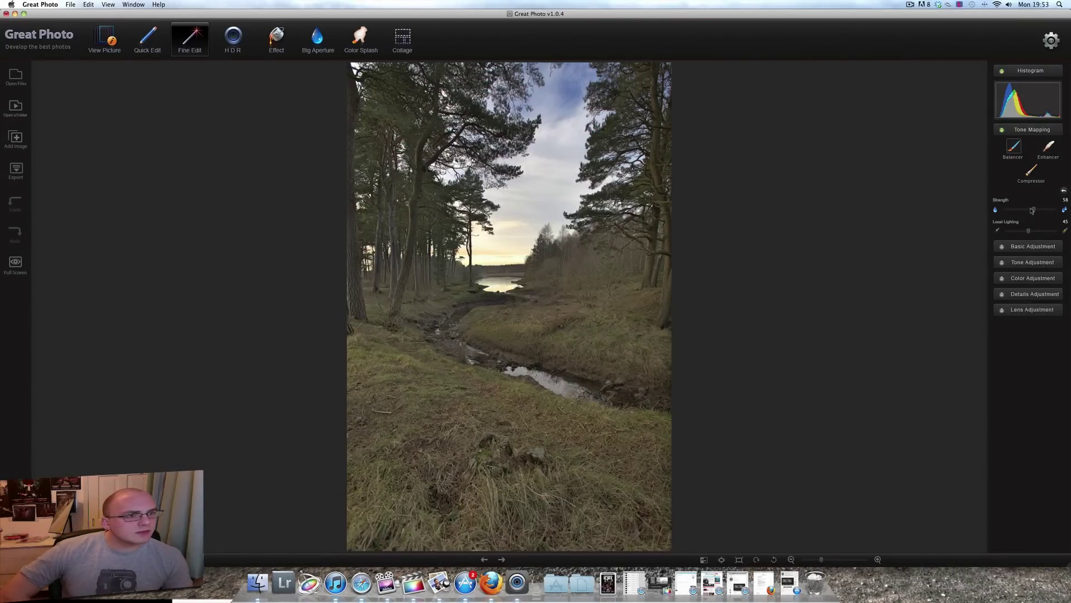
{"action": "left_click", "coordinate": [1010, 210]}
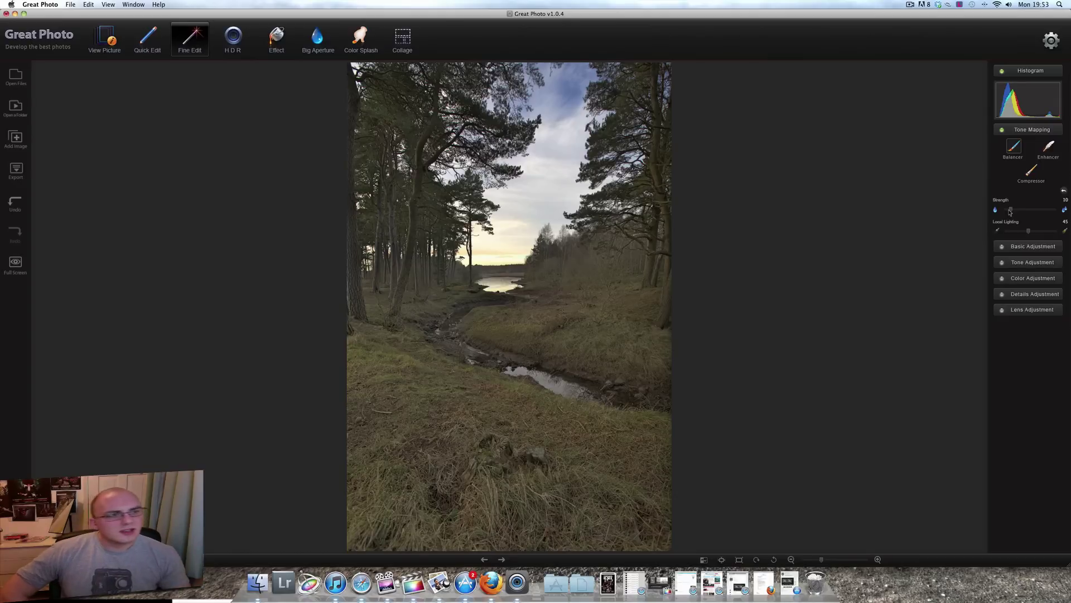
{"action": "left_click_drag", "start_coordinate": [1010, 211], "coordinate": [1038, 212]}
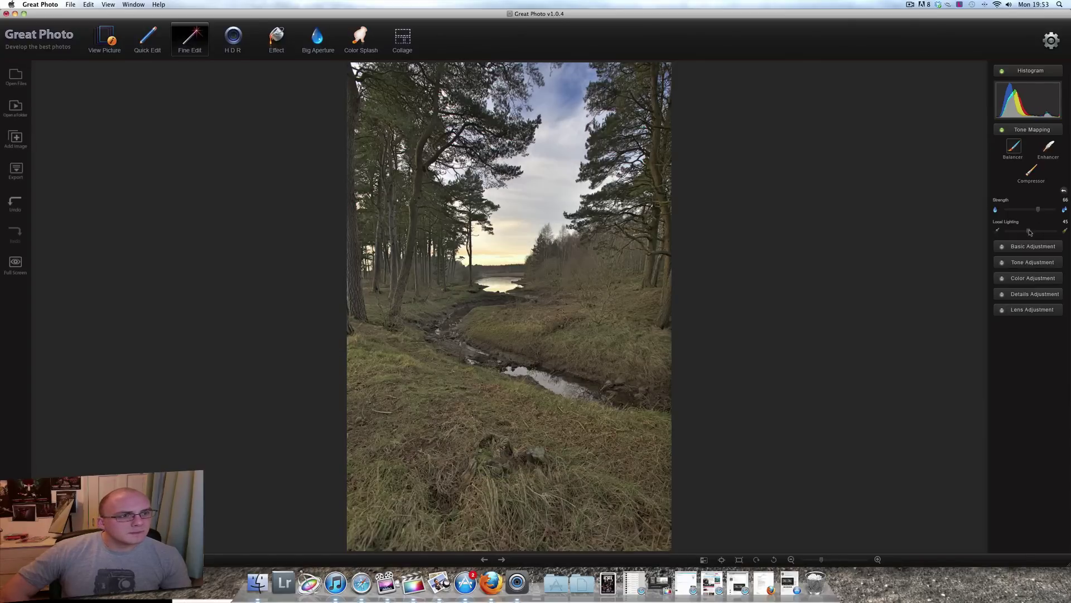
{"action": "mouse_move", "coordinate": [1029, 233]}
{"action": "left_mouse_down"}
{"action": "mouse_move", "coordinate": [1014, 234]}
{"action": "mouse_move", "coordinate": [1033, 232]}
{"action": "left_mouse_up"}
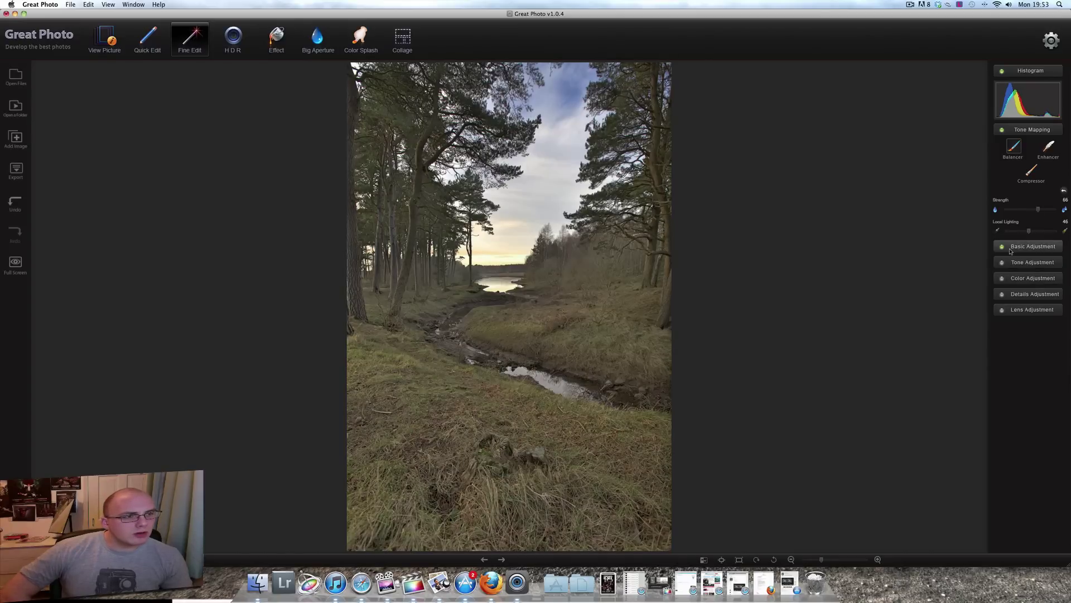
- In Basic Adjustment, set Brightness to -28 and leave Contrast at 0
{"action": "left_click", "coordinate": [1014, 250]}
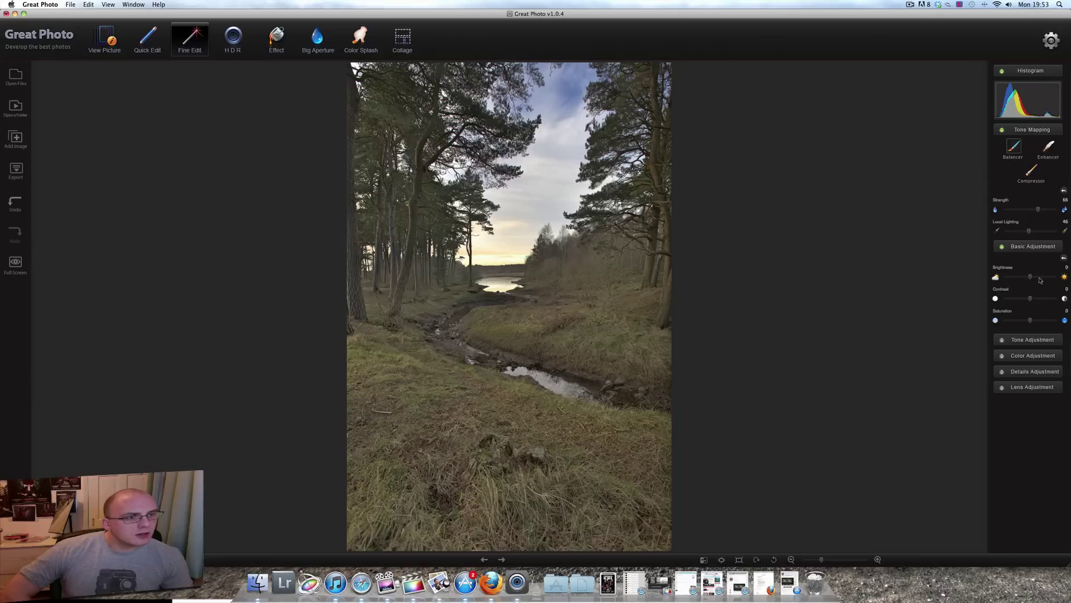
{"action": "left_click", "coordinate": [1038, 277]}
{"action": "left_click", "coordinate": [1048, 299]}
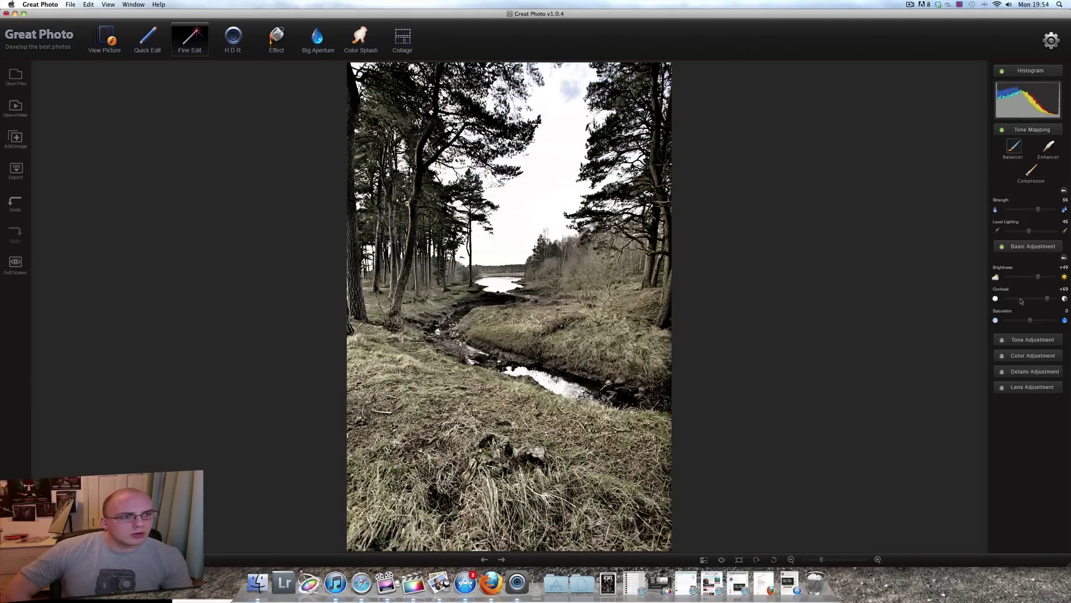
{"action": "left_click", "coordinate": [1015, 299]}
{"action": "left_click_drag", "start_coordinate": [1015, 299], "coordinate": [1030, 299]}
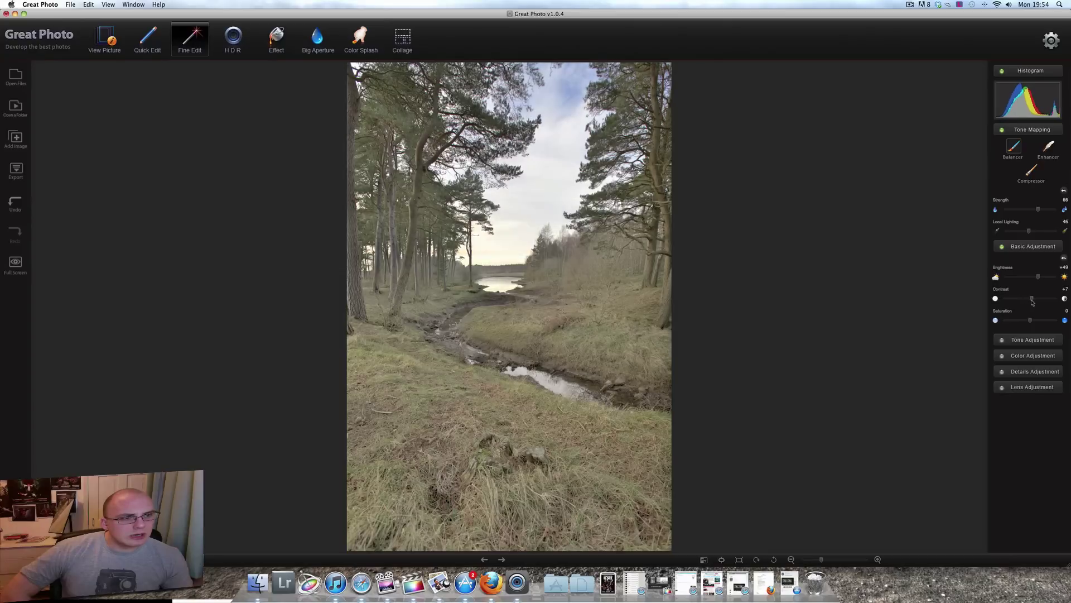
{"action": "left_click", "coordinate": [1026, 277]}
- Set Exposure to +0.4, Shadows to -35, Highlights to -5 and White to 11
{"action": "left_click", "coordinate": [1022, 340]}
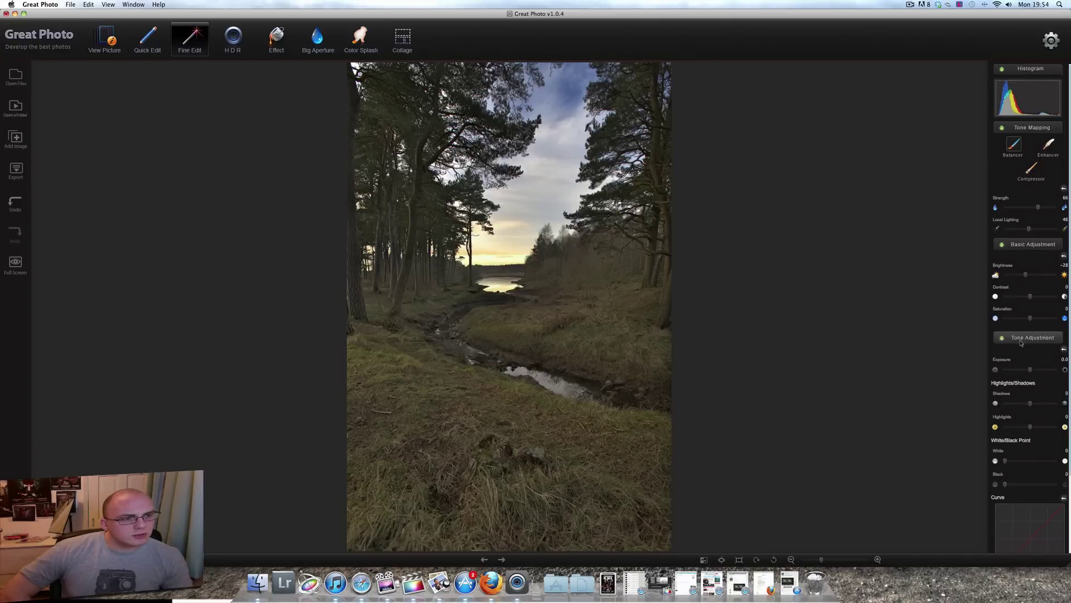
{"action": "scroll", "coordinate": [1026, 335], "scroll_direction": "down", "scroll_amount": 3}
{"action": "left_click", "coordinate": [1033, 278]}
{"action": "left_click_drag", "start_coordinate": [1030, 312], "coordinate": [1043, 313]}
{"action": "left_click", "coordinate": [1019, 314]}
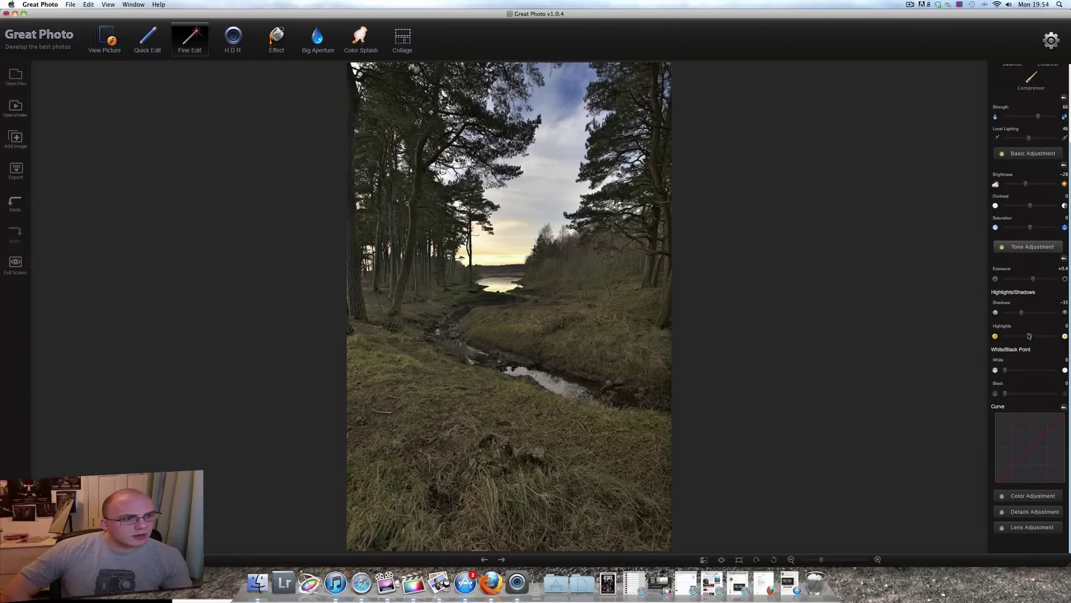
{"action": "left_click_drag", "start_coordinate": [1030, 336], "coordinate": [1053, 336]}
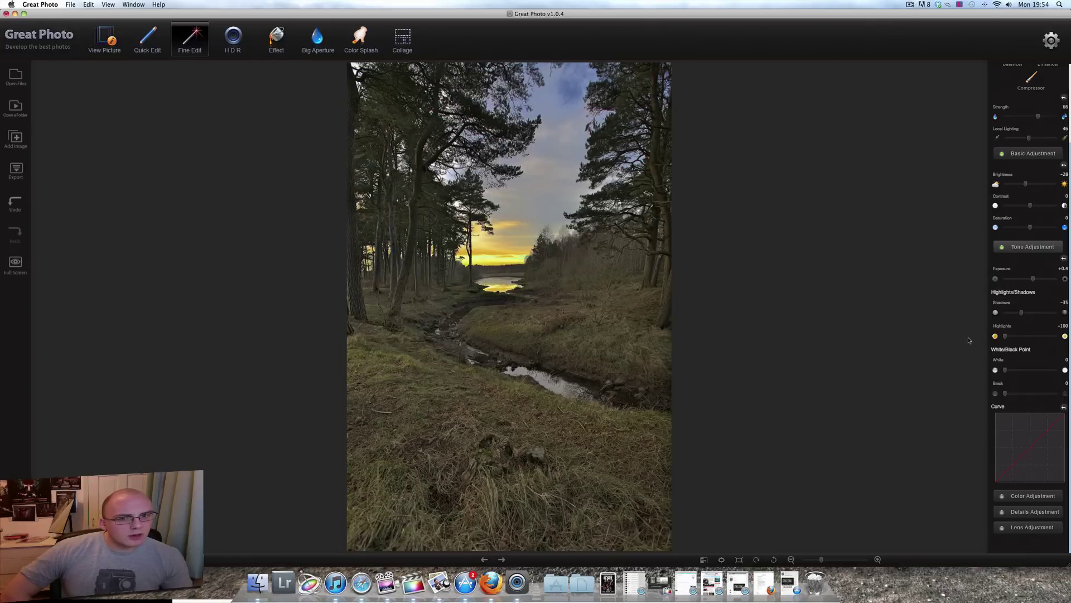
{"action": "left_click", "coordinate": [1029, 337]}
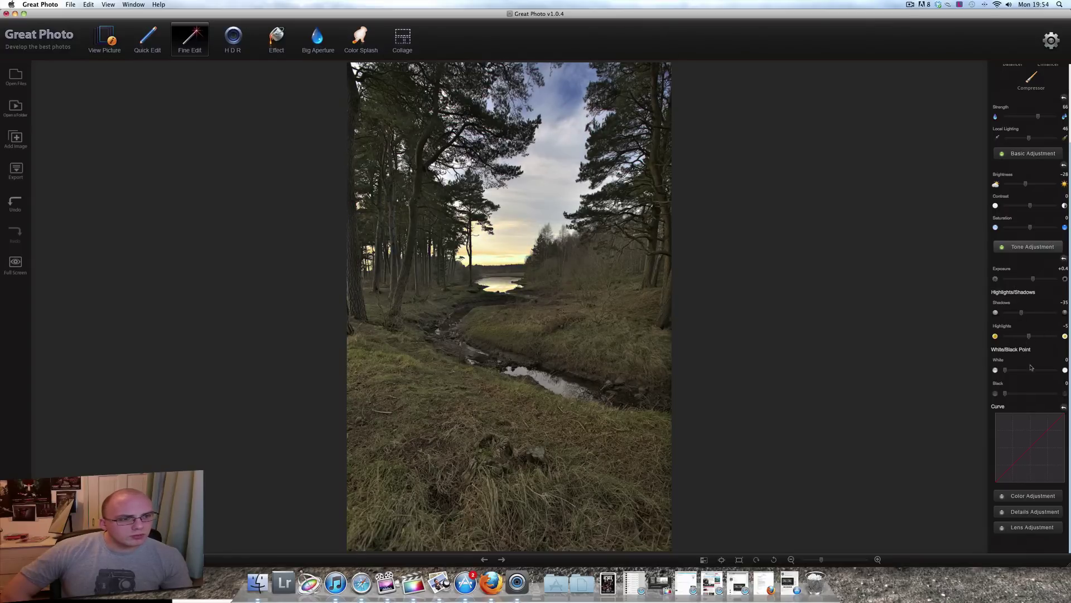
{"action": "left_click_drag", "start_coordinate": [1007, 371], "coordinate": [1005, 395]}
- Bend the tone curve into an S-shape for punchier contrast
{"action": "left_click_drag", "start_coordinate": [1048, 442], "coordinate": [1039, 424]}
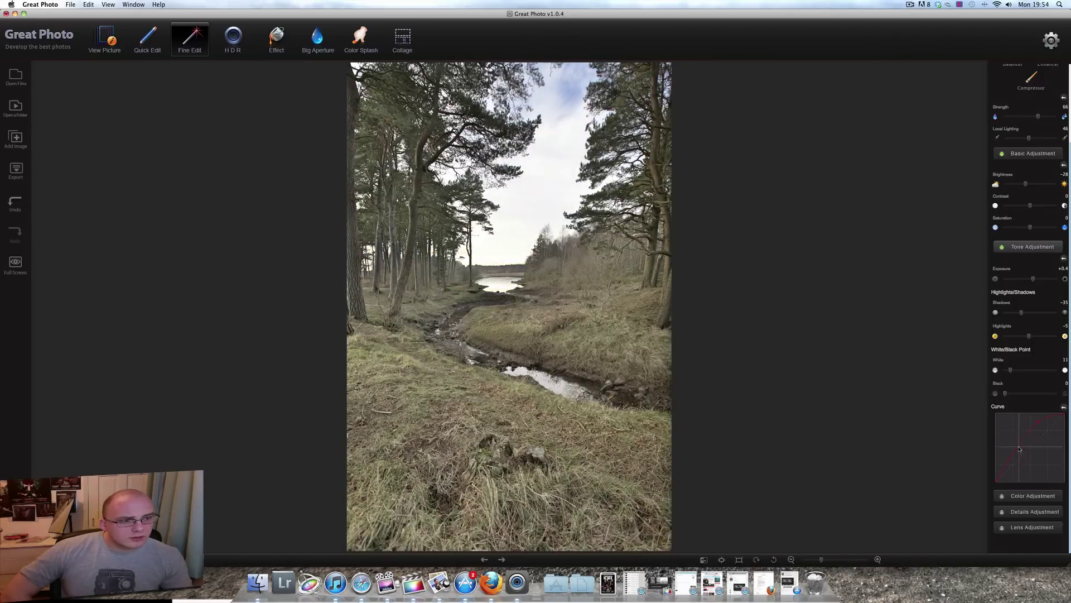
{"action": "left_click_drag", "start_coordinate": [1016, 458], "coordinate": [1052, 419]}
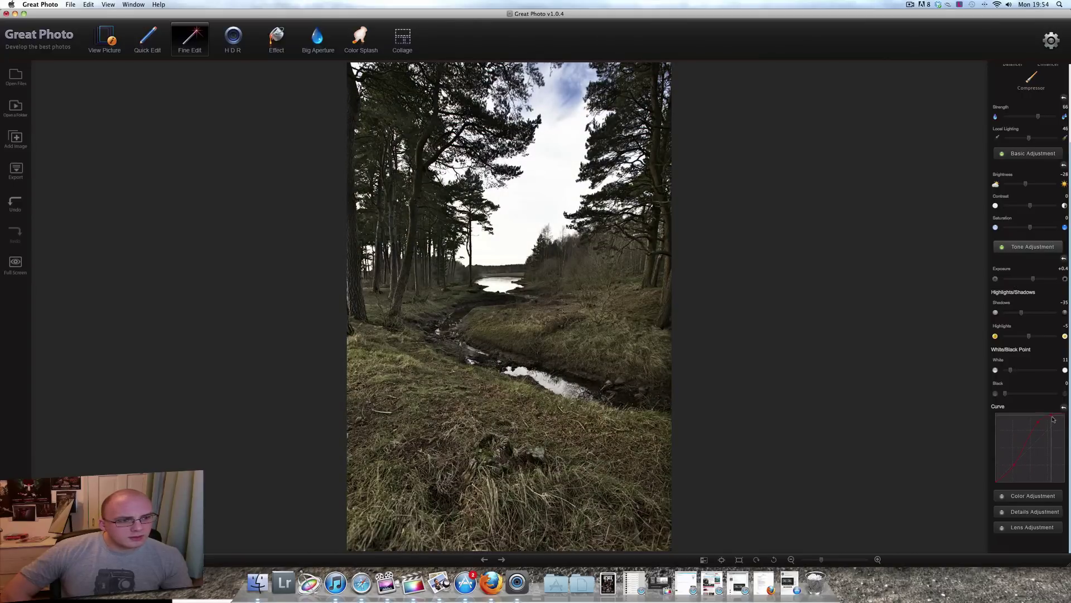
{"action": "left_click", "coordinate": [1027, 497]}
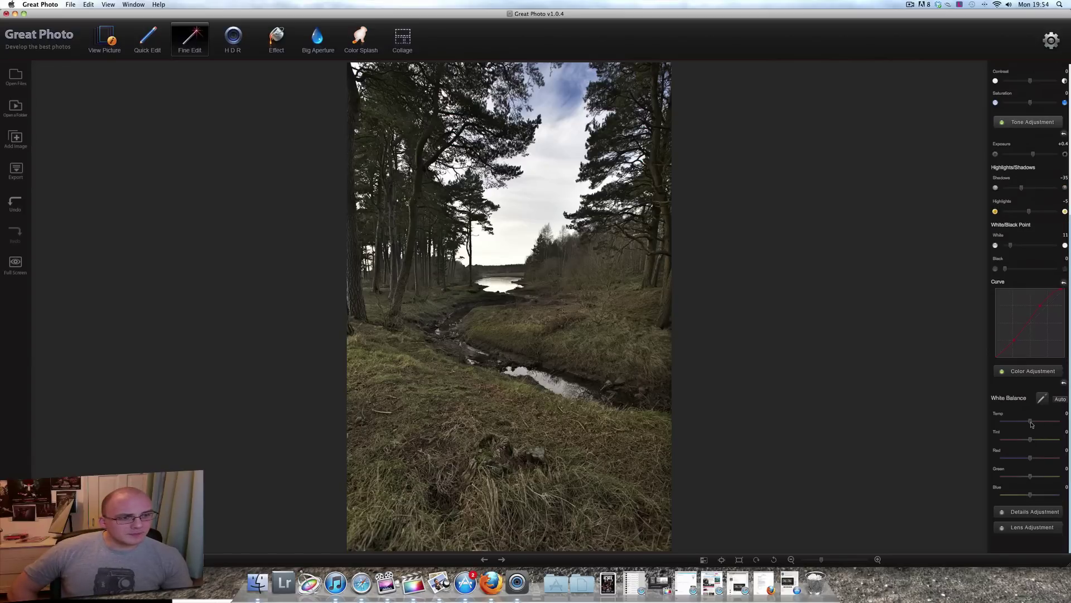
- Lower Temp slightly, raise Sharpening Amount and Radius, and brighten the corners with Lens Correction
{"action": "mouse_move", "coordinate": [1031, 424]}
{"action": "left_mouse_down"}
{"action": "mouse_move", "coordinate": [1018, 424]}
{"action": "mouse_move", "coordinate": [1035, 424]}
{"action": "left_mouse_up"}
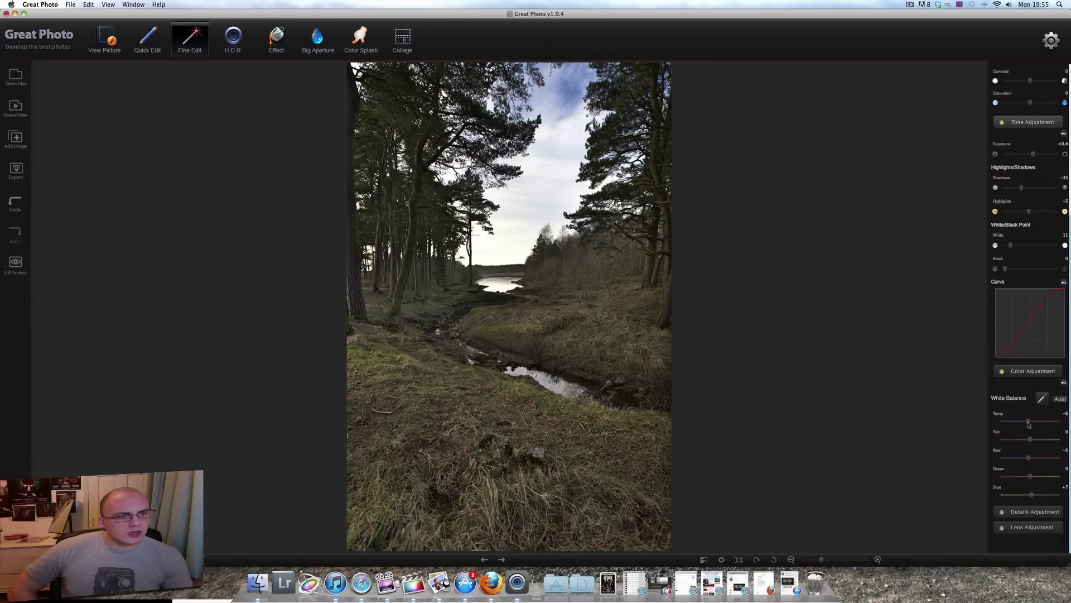
{"action": "left_click", "coordinate": [1021, 511]}
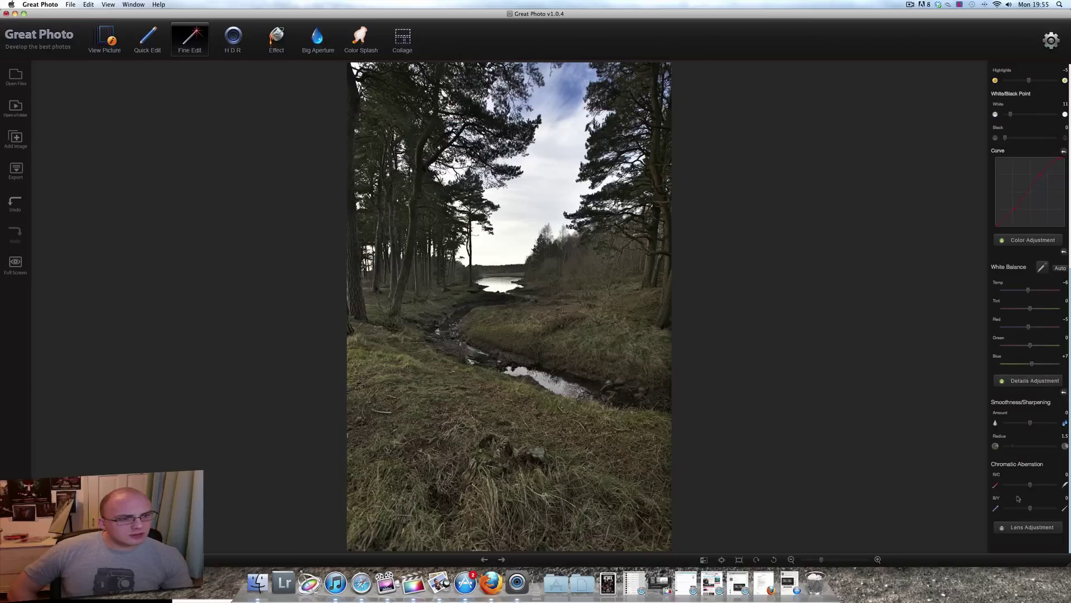
{"action": "mouse_move", "coordinate": [1030, 424]}
{"action": "left_mouse_down"}
{"action": "mouse_move", "coordinate": [1009, 426]}
{"action": "mouse_move", "coordinate": [1045, 423]}
{"action": "left_mouse_up"}
{"action": "left_click_drag", "start_coordinate": [1012, 445], "coordinate": [1018, 446]}
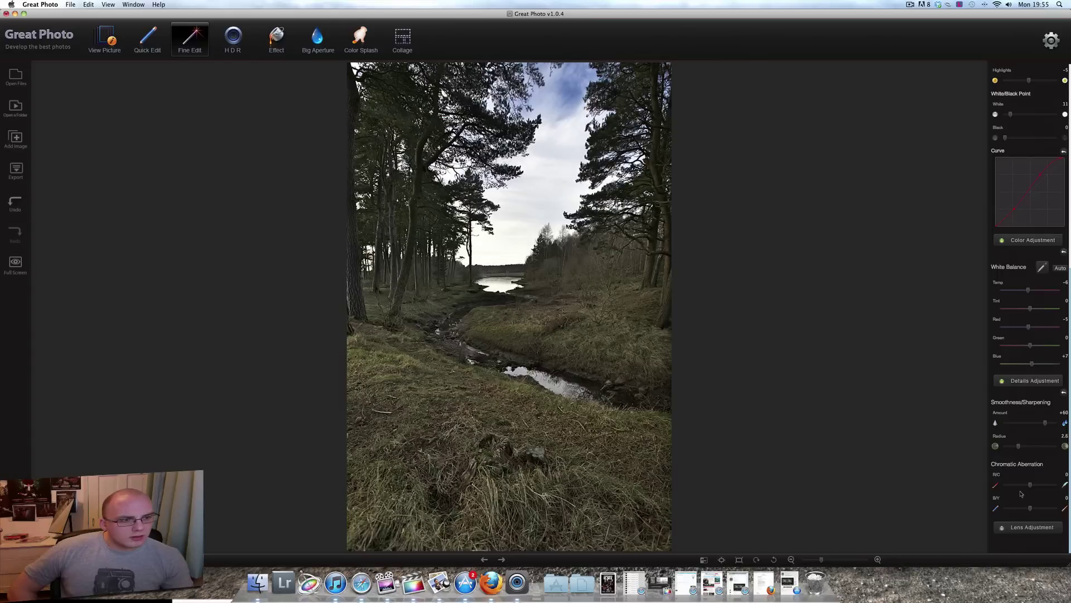
{"action": "left_click", "coordinate": [1017, 528]}
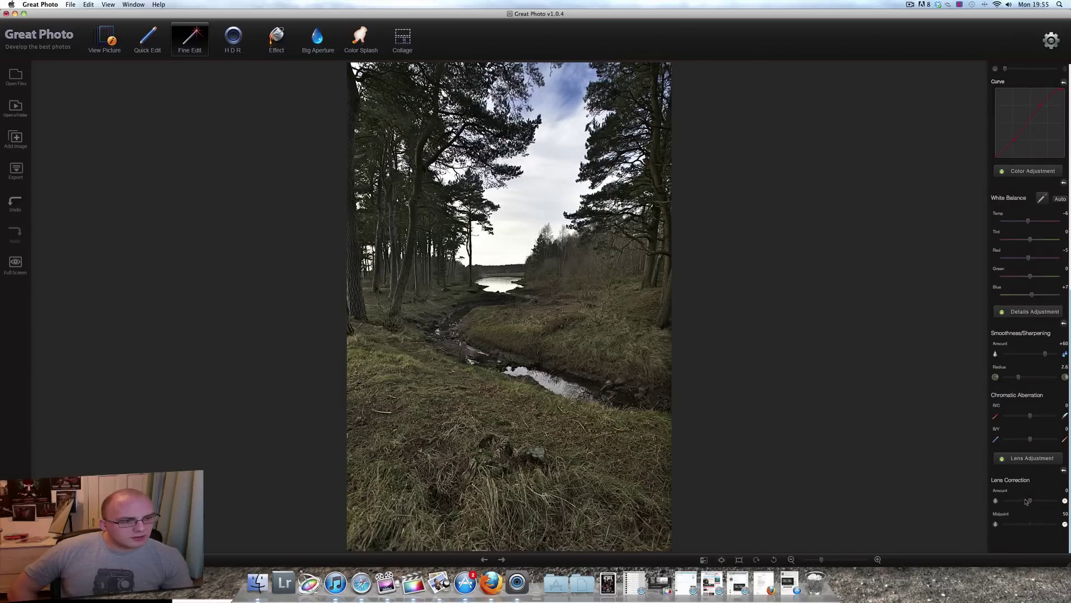
{"action": "left_click_drag", "start_coordinate": [1030, 502], "coordinate": [1037, 501]}
{"action": "left_click_drag", "start_coordinate": [1030, 524], "coordinate": [1029, 526]}
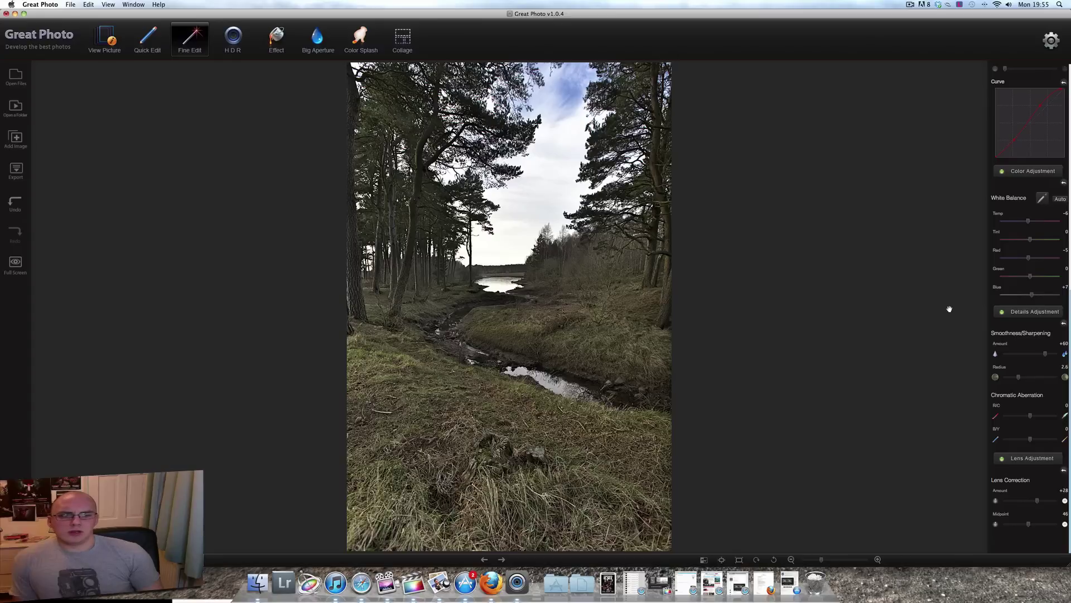
- Choose Enhancer tone mapping and raise its Strength to 67
{"action": "scroll", "coordinate": [1046, 329], "scroll_direction": "up", "scroll_amount": 1}
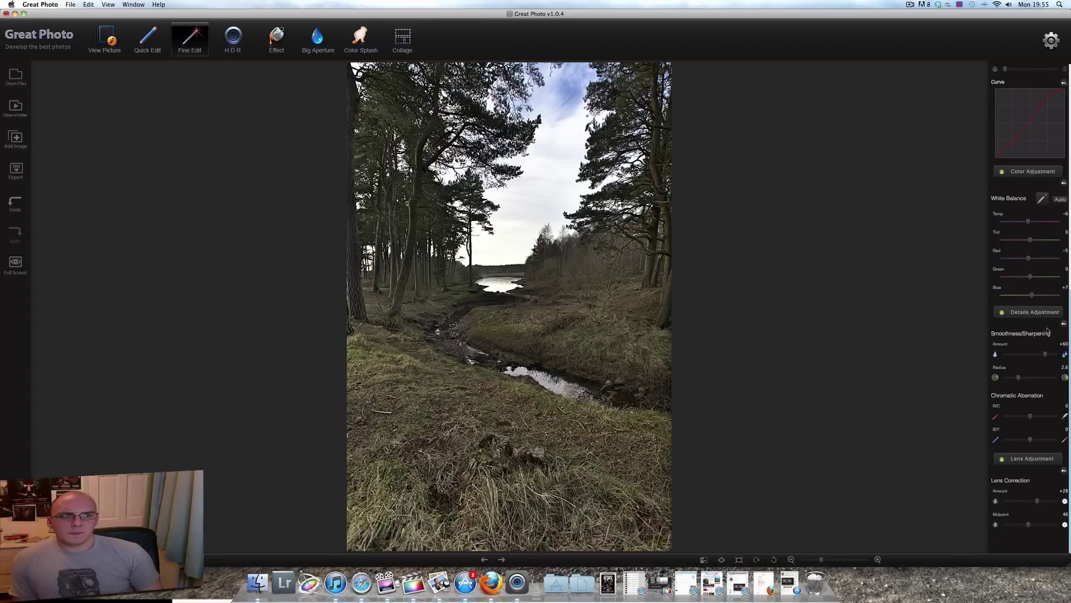
{"action": "scroll", "coordinate": [1047, 330], "scroll_direction": "up", "scroll_amount": 10}
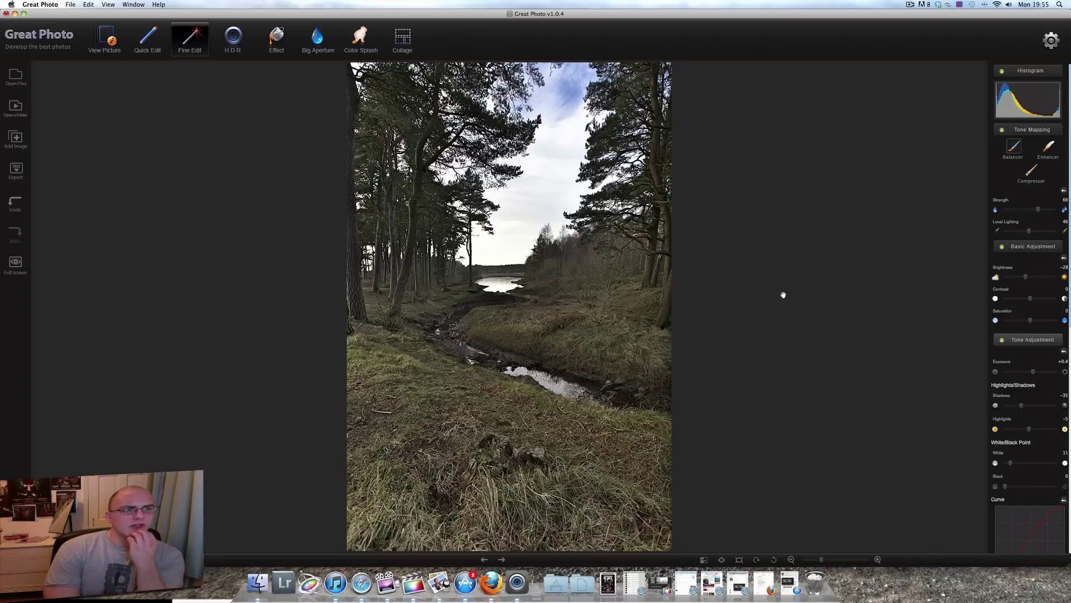
{"action": "left_click", "coordinate": [1048, 148]}
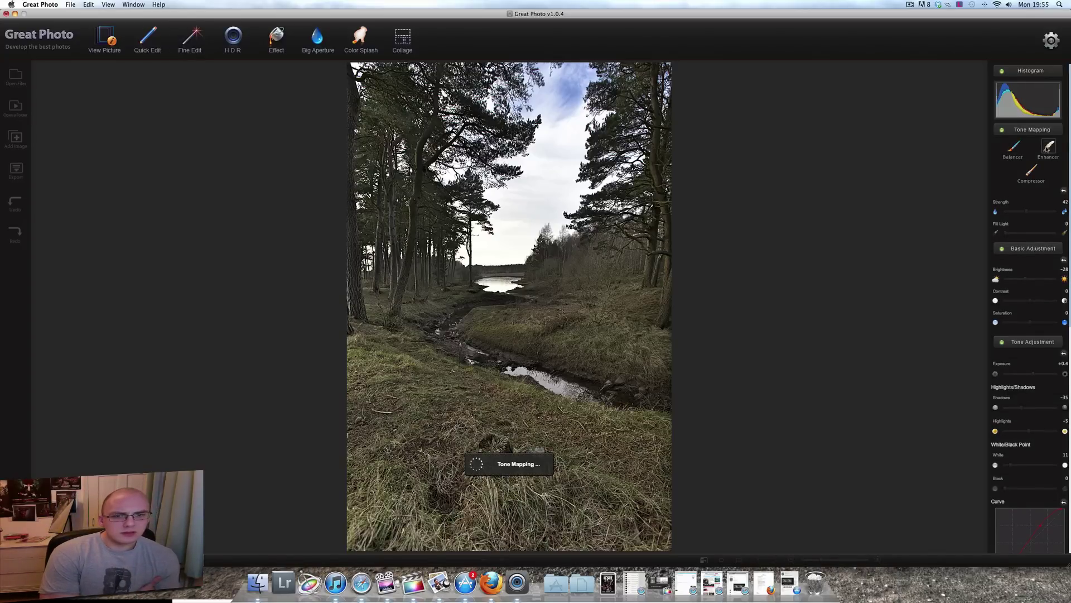
{"action": "left_click", "coordinate": [1039, 170]}
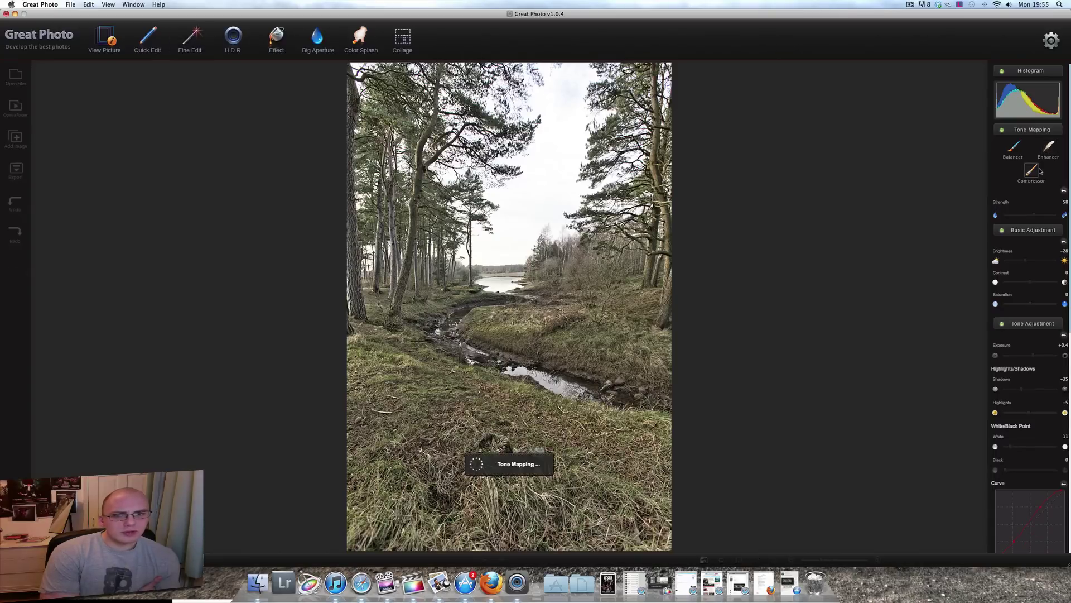
{"action": "left_click", "coordinate": [1017, 147]}
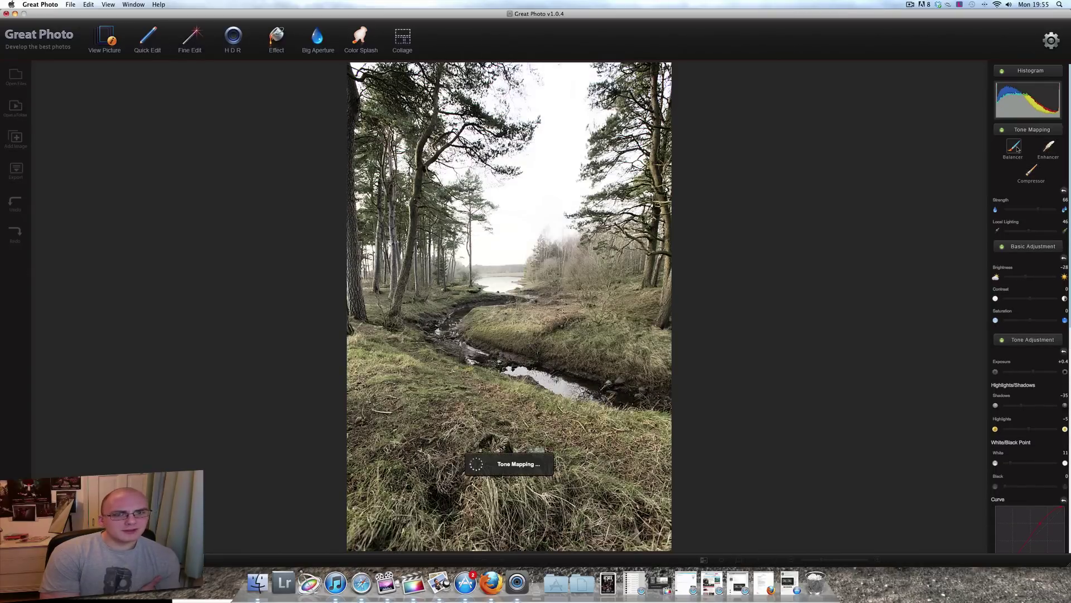
{"action": "left_click", "coordinate": [1049, 147]}
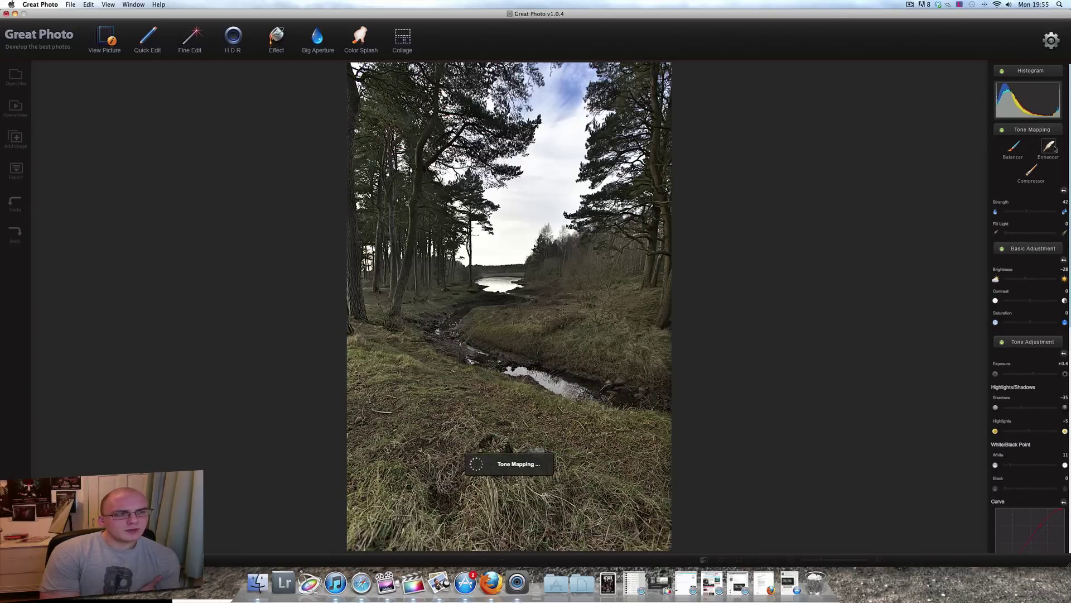
{"action": "left_click", "coordinate": [1039, 212]}
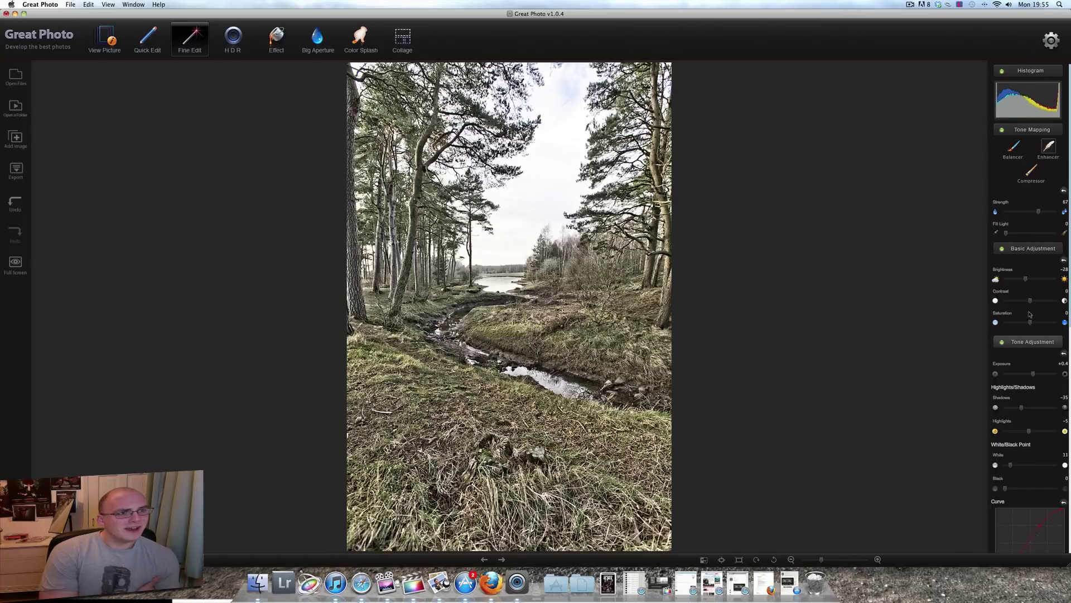
- Collapse the adjustment panels and raise Fill Light to 41
{"action": "left_click", "coordinate": [1001, 343]}
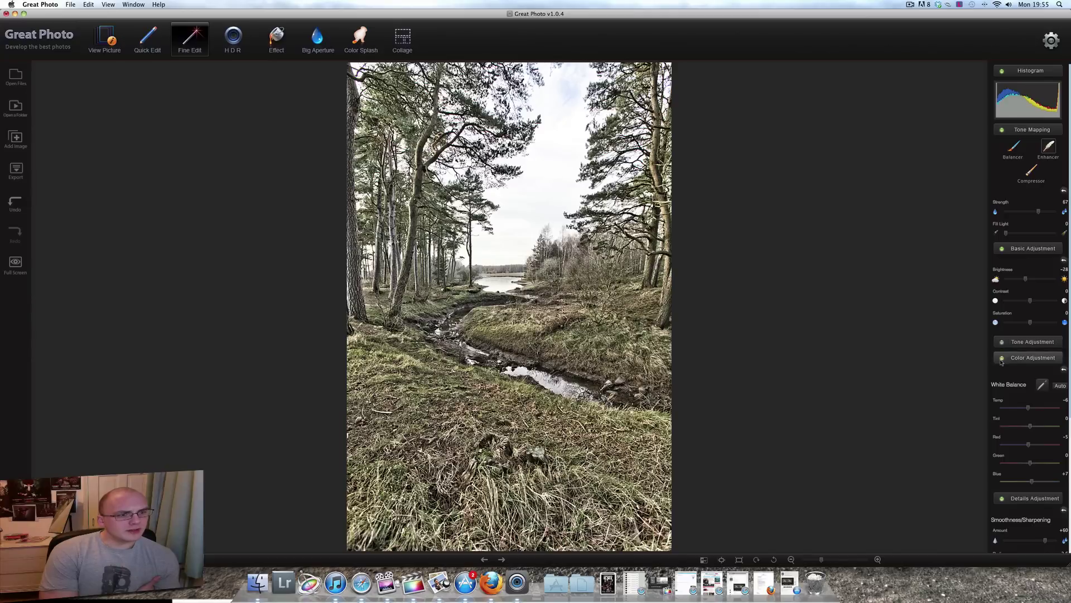
{"action": "left_click", "coordinate": [1001, 359]}
{"action": "left_click", "coordinate": [1001, 374]}
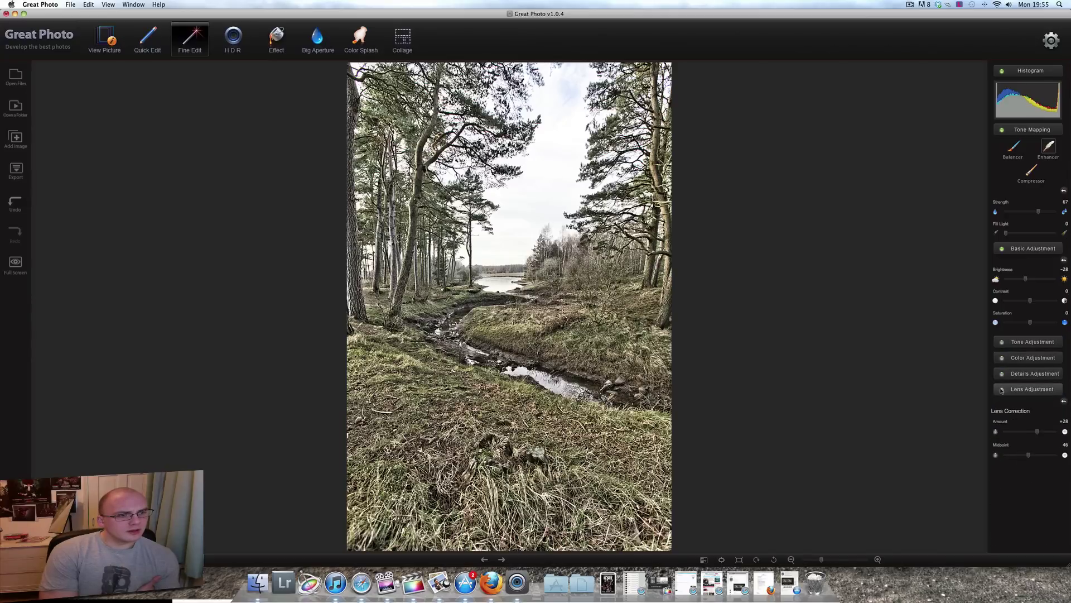
{"action": "left_click", "coordinate": [1002, 390]}
{"action": "left_click", "coordinate": [1002, 250]}
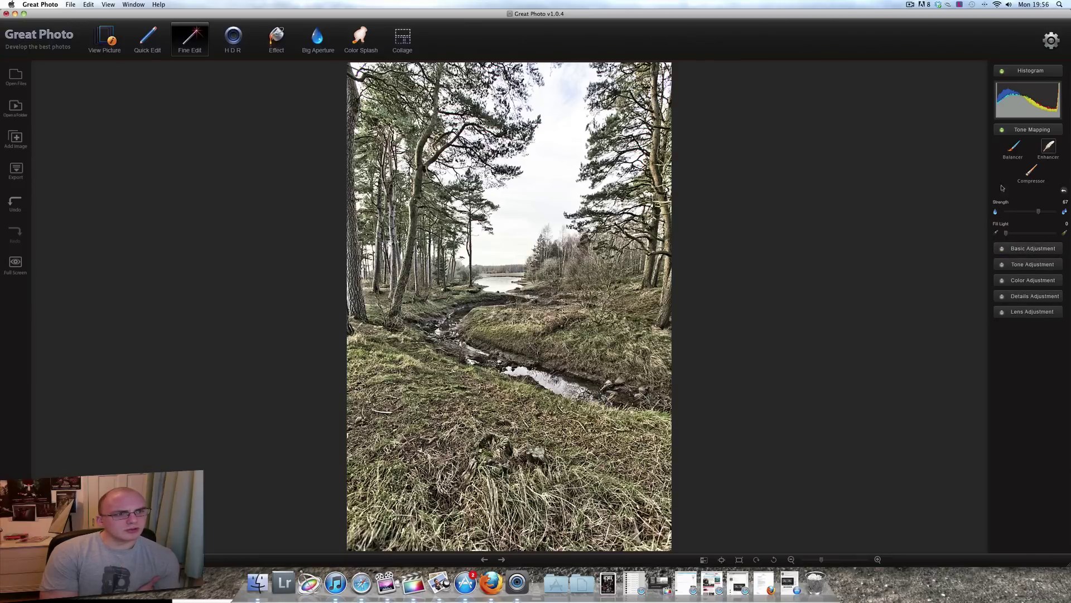
{"action": "left_click", "coordinate": [1027, 233]}
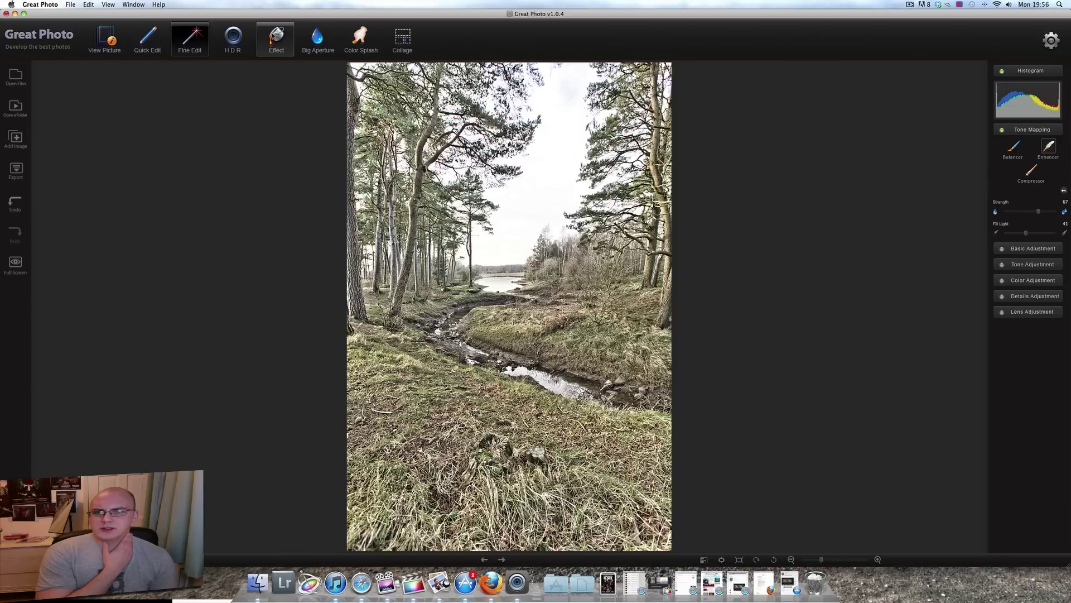
- Apply a Big Aperture Nature focus band at the smallest aperture, widening the sharp band
{"action": "left_click", "coordinate": [311, 36]}
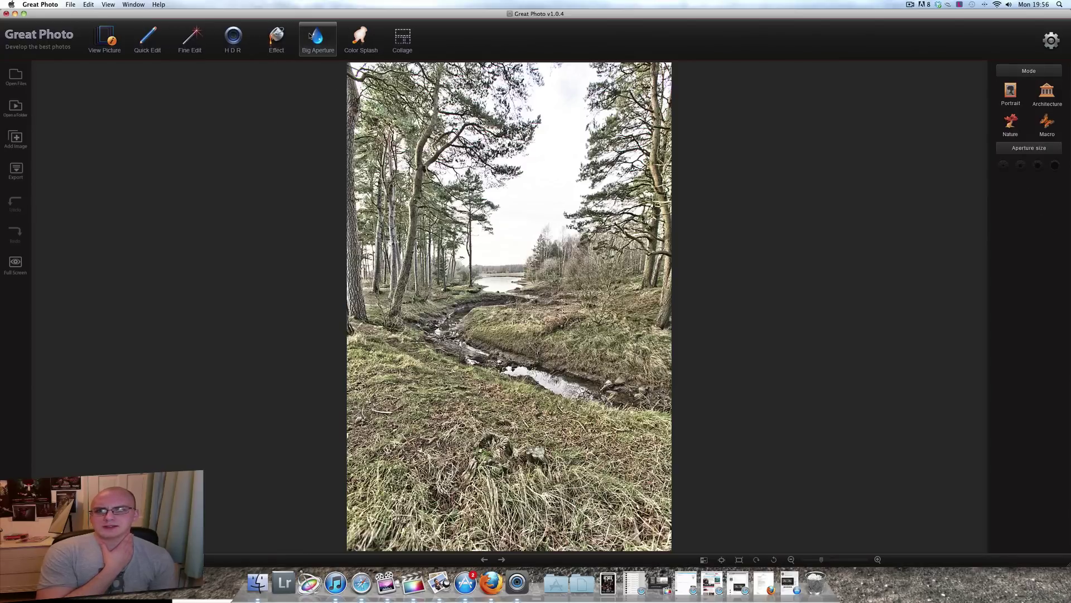
{"action": "left_click", "coordinate": [1012, 123]}
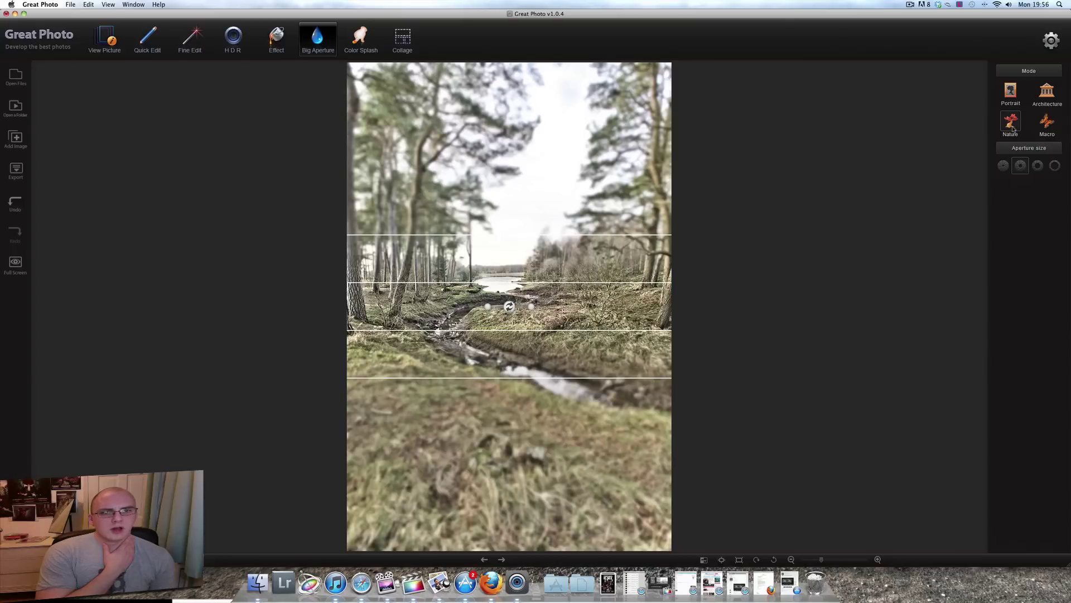
{"action": "left_click", "coordinate": [1054, 166]}
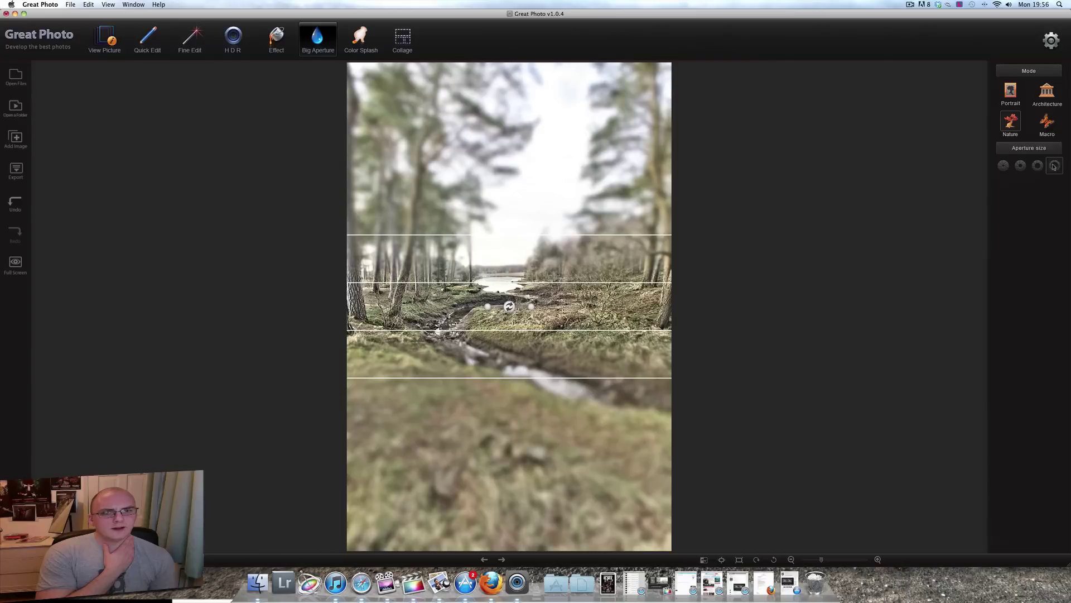
{"action": "left_click", "coordinate": [1002, 165]}
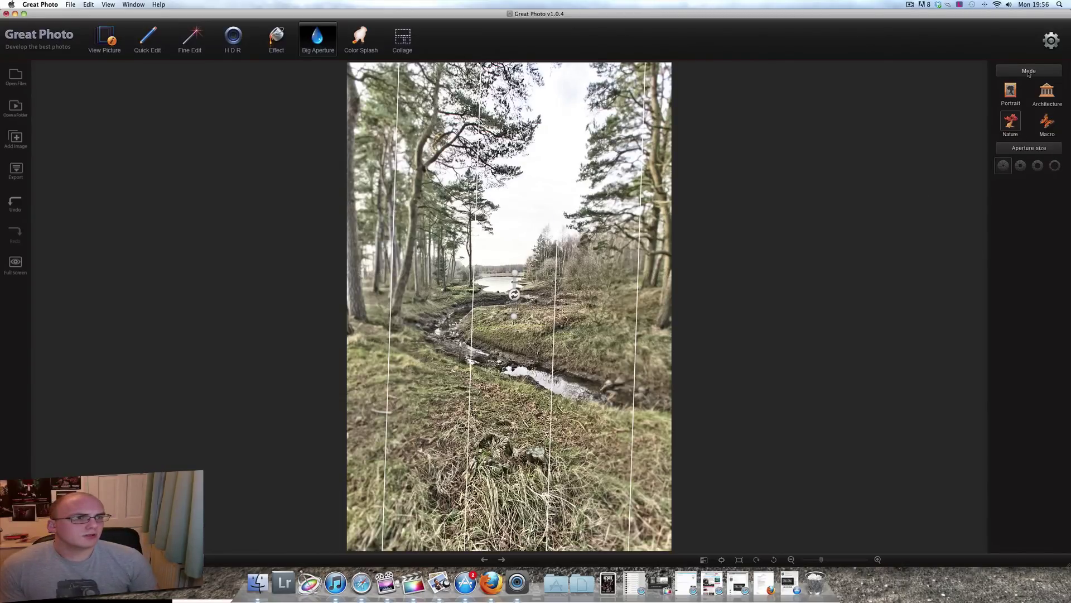
{"action": "left_click", "coordinate": [1021, 166]}
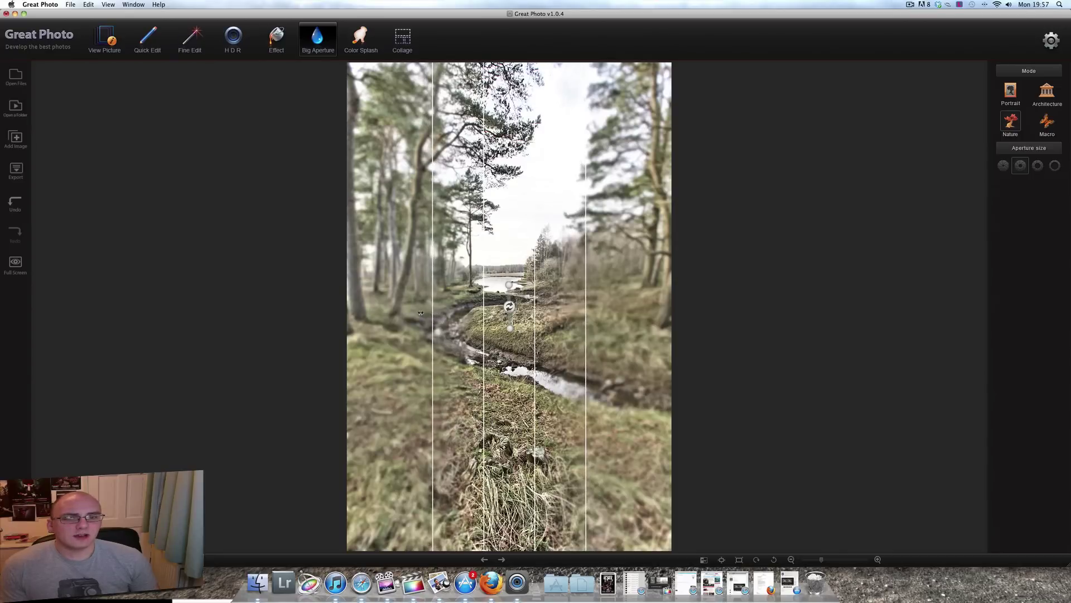
{"action": "left_click_drag", "start_coordinate": [420, 312], "coordinate": [379, 312]}
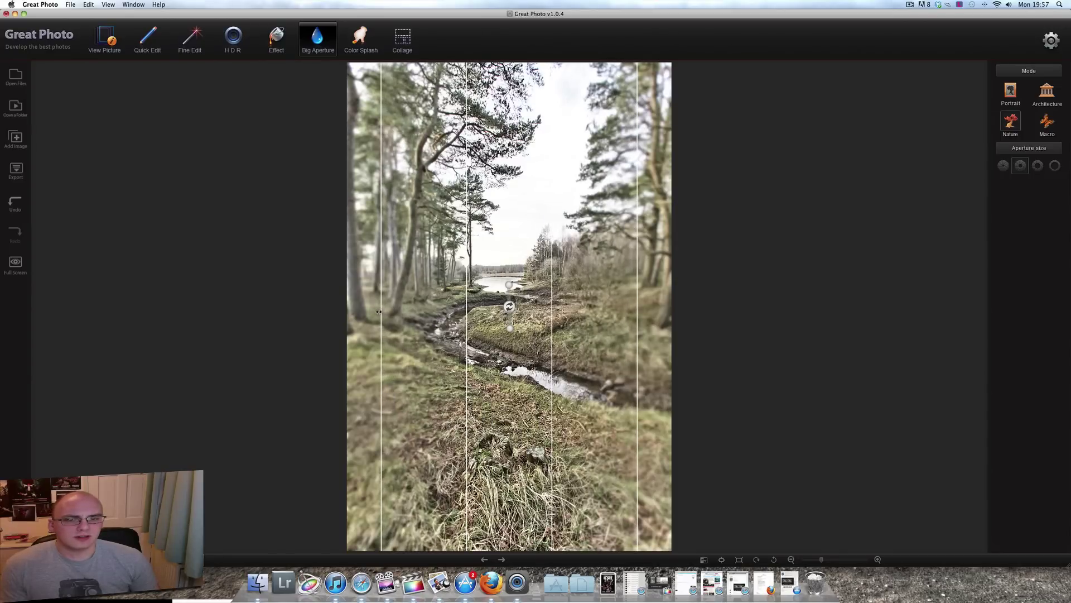
{"action": "left_click", "coordinate": [1003, 166]}
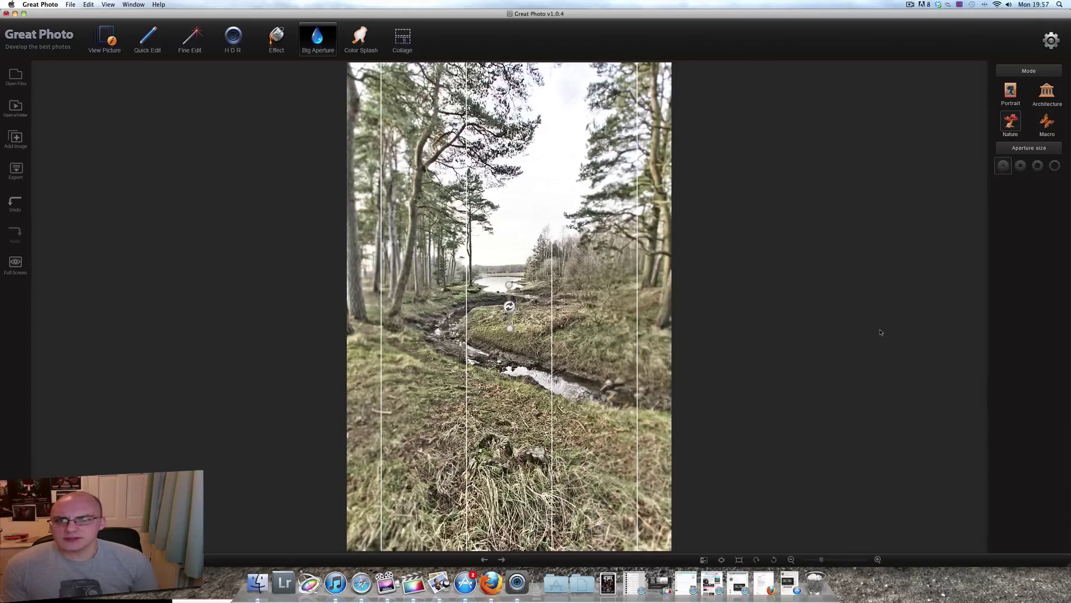
{"action": "left_click", "coordinate": [361, 39]}
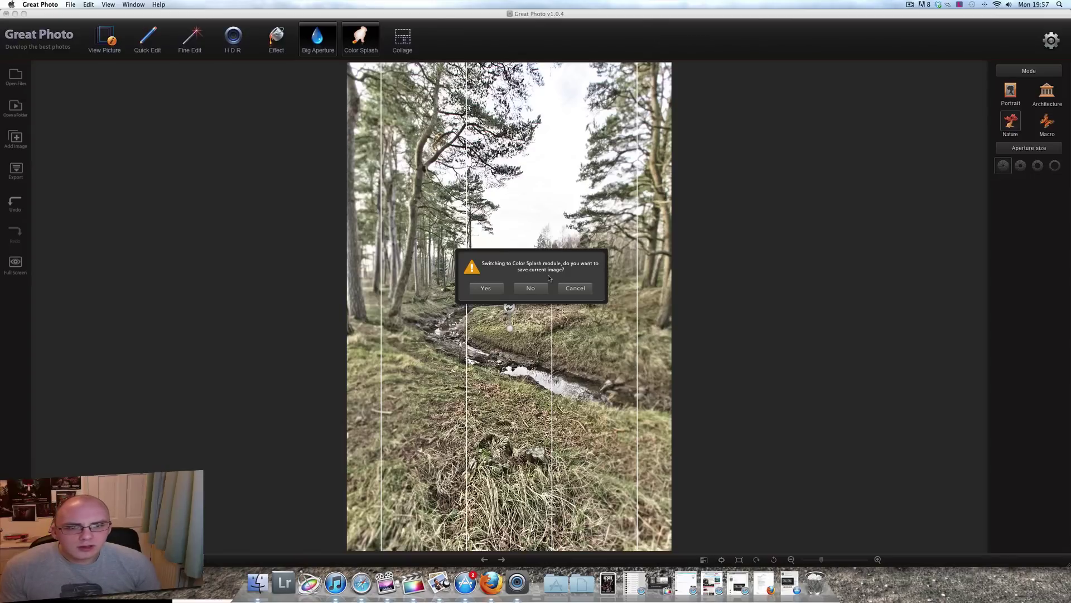
- Save the photo as the JPEG 'Doms forest' in Documents
{"action": "left_click", "coordinate": [486, 288]}
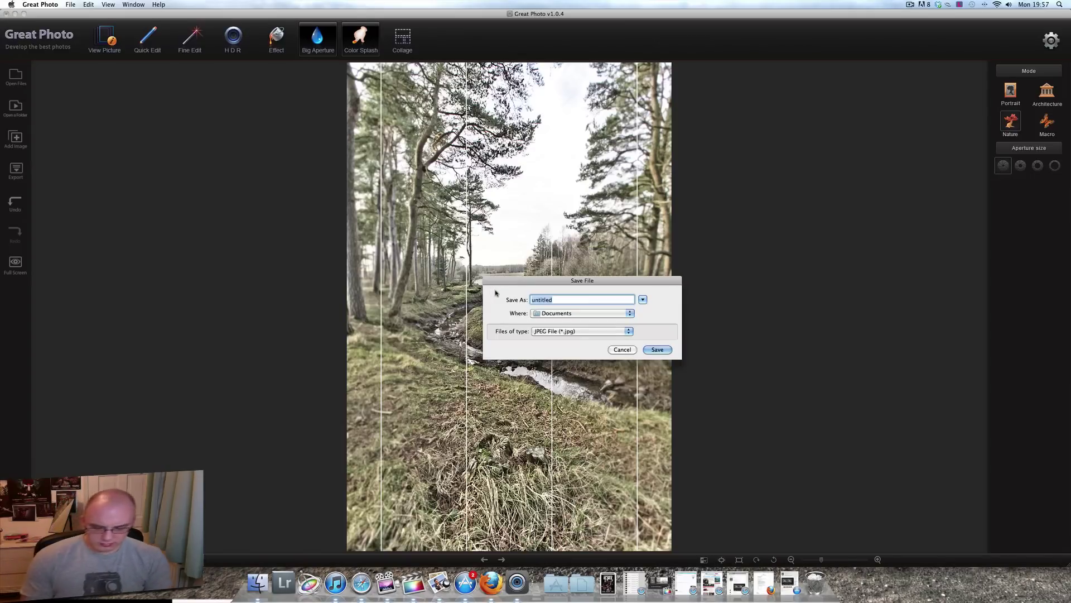
{"action": "type", "text": "Doms f"}
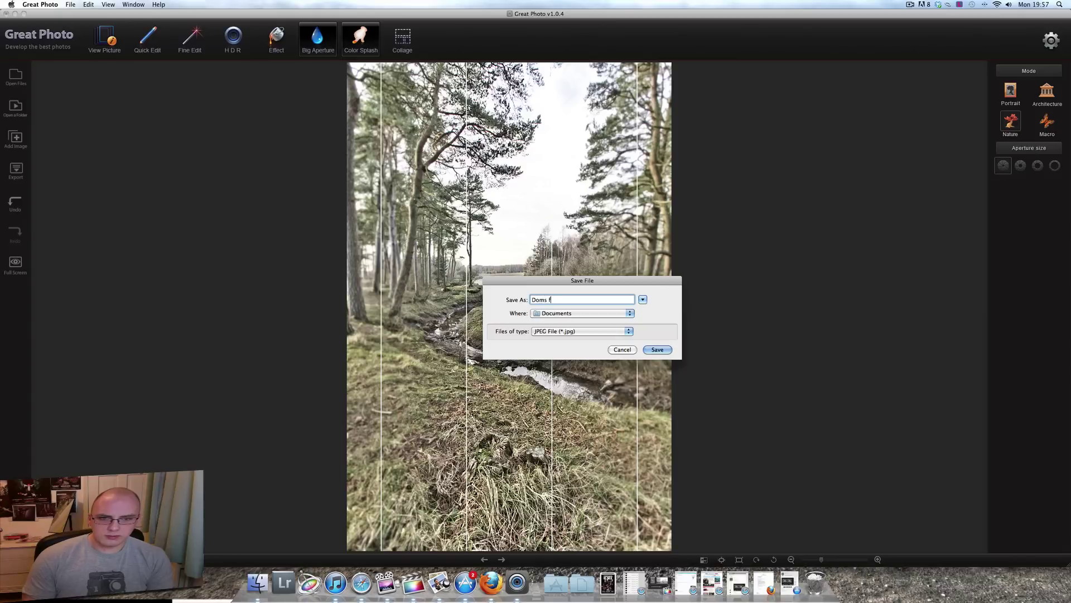
{"action": "type", "text": "orest"}
{"action": "left_click", "coordinate": [665, 350]}
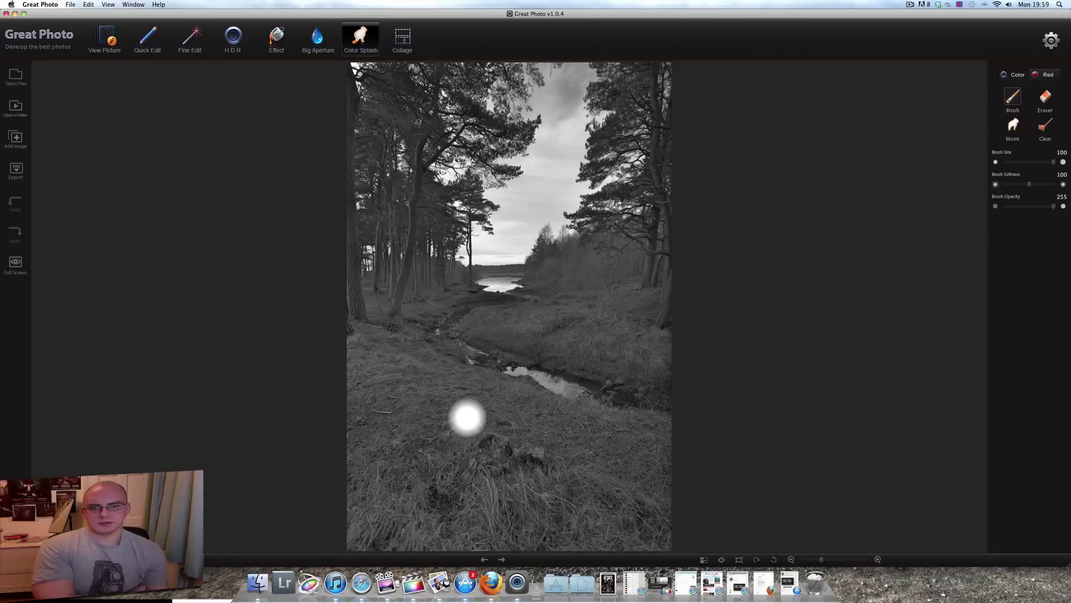
- Paint colour back into the foreground grass and adjust the Color Splash brush sliders
{"action": "mouse_move", "coordinate": [467, 417]}
{"action": "left_mouse_down"}
{"action": "mouse_move", "coordinate": [532, 446]}
{"action": "mouse_move", "coordinate": [429, 433]}
{"action": "mouse_move", "coordinate": [577, 458]}
{"action": "mouse_move", "coordinate": [450, 474]}
{"action": "mouse_move", "coordinate": [529, 444]}
{"action": "mouse_move", "coordinate": [408, 435]}
{"action": "mouse_move", "coordinate": [551, 454]}
{"action": "mouse_move", "coordinate": [448, 397]}
{"action": "mouse_move", "coordinate": [592, 465]}
{"action": "mouse_move", "coordinate": [410, 373]}
{"action": "mouse_move", "coordinate": [512, 433]}
{"action": "mouse_move", "coordinate": [510, 484]}
{"action": "mouse_move", "coordinate": [486, 437]}
{"action": "mouse_move", "coordinate": [526, 454]}
{"action": "left_mouse_up"}
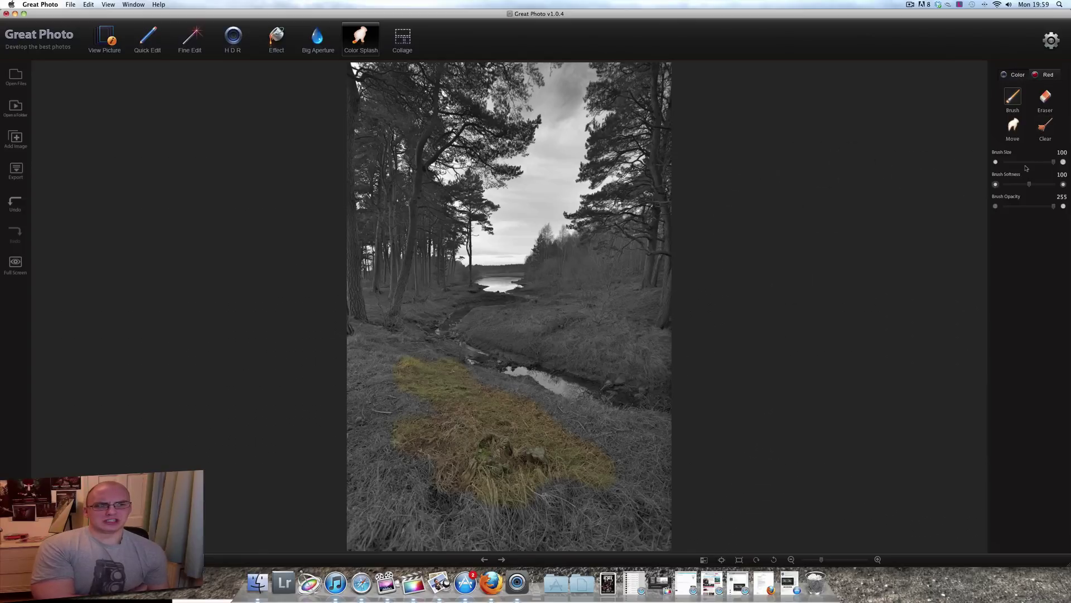
{"action": "mouse_move", "coordinate": [1053, 162]}
{"action": "left_mouse_down"}
{"action": "mouse_move", "coordinate": [1022, 162]}
{"action": "mouse_move", "coordinate": [1053, 162]}
{"action": "mouse_move", "coordinate": [1032, 184]}
{"action": "mouse_move", "coordinate": [1051, 183]}
{"action": "mouse_move", "coordinate": [1019, 185]}
{"action": "mouse_move", "coordinate": [1003, 206]}
{"action": "mouse_move", "coordinate": [1033, 207]}
{"action": "left_mouse_up"}
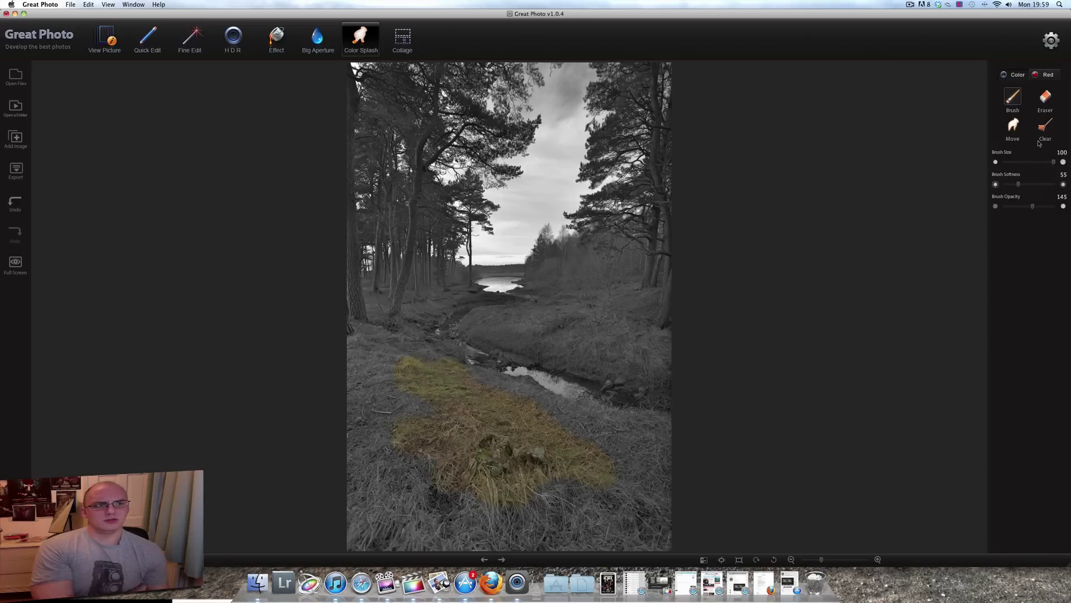
{"action": "left_click", "coordinate": [402, 38]}
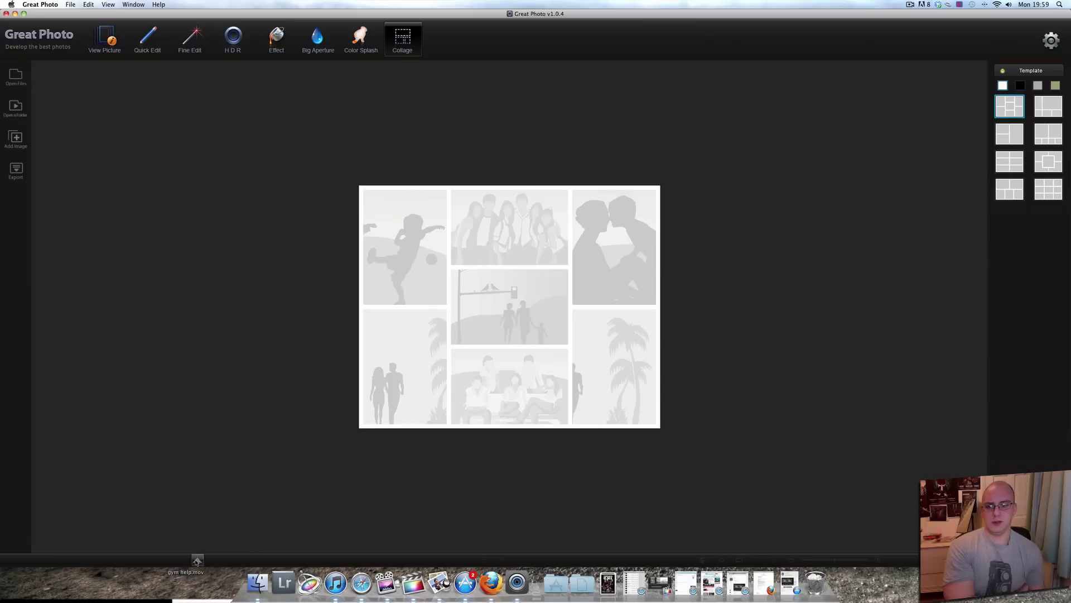
- Drop photos into collage cells, then switch to the two-large-over-four-small template
{"action": "left_click", "coordinate": [197, 559]}
{"action": "left_click_drag", "start_coordinate": [26, 541], "coordinate": [413, 340]}
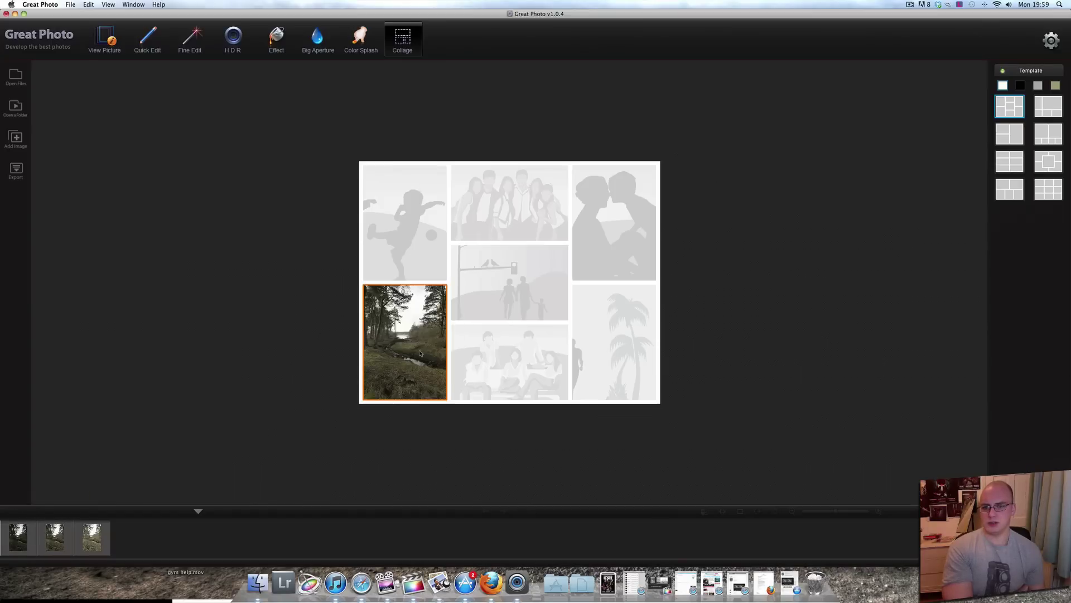
{"action": "left_click_drag", "start_coordinate": [26, 544], "coordinate": [525, 293]}
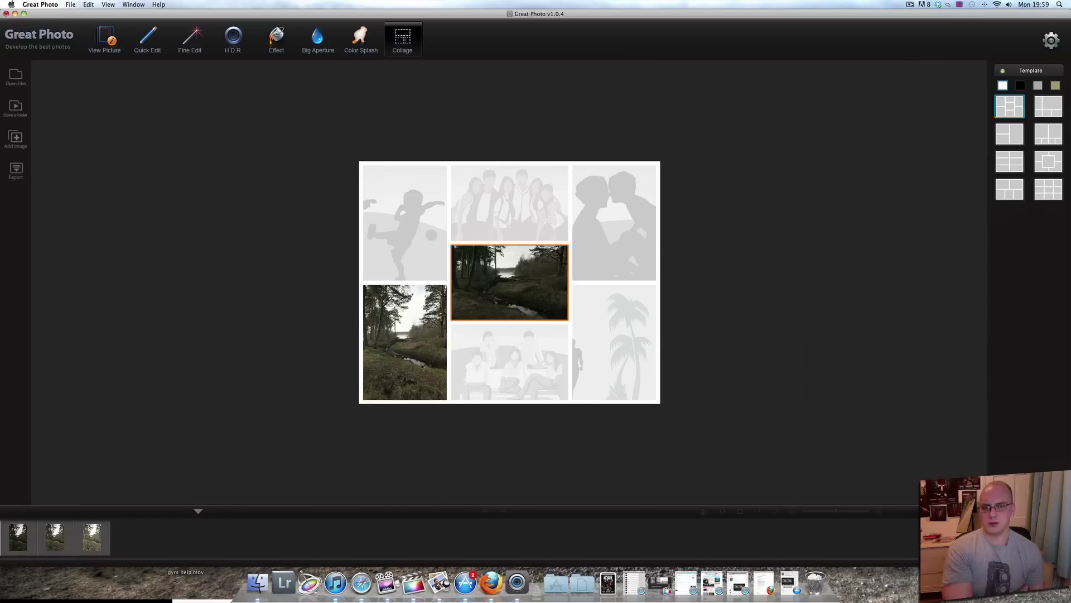
{"action": "left_click_drag", "start_coordinate": [91, 540], "coordinate": [519, 368]}
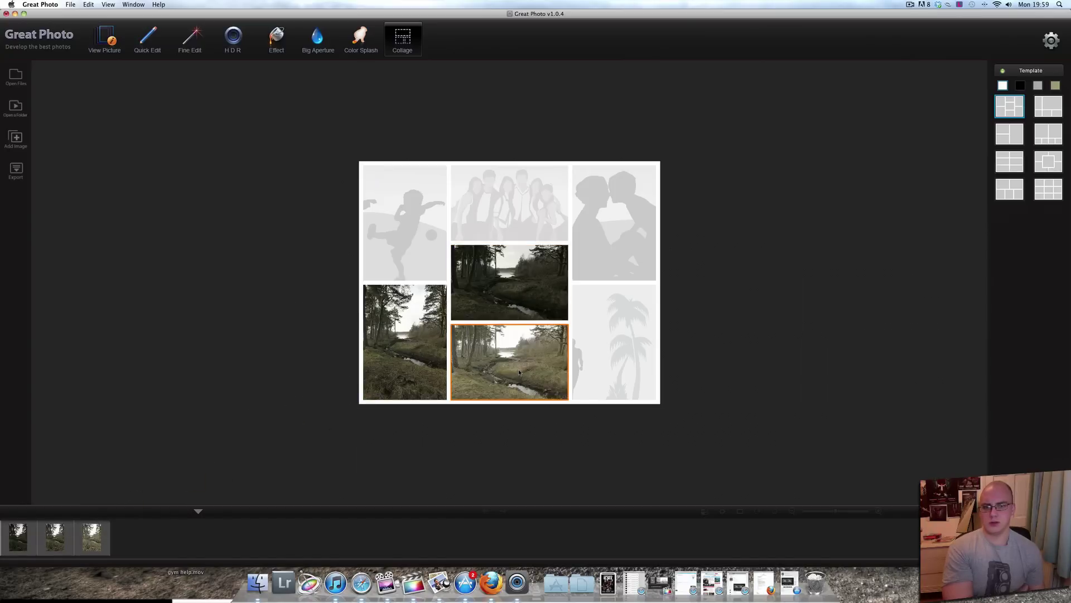
{"action": "left_click", "coordinate": [1013, 160]}
{"action": "left_click", "coordinate": [1049, 190]}
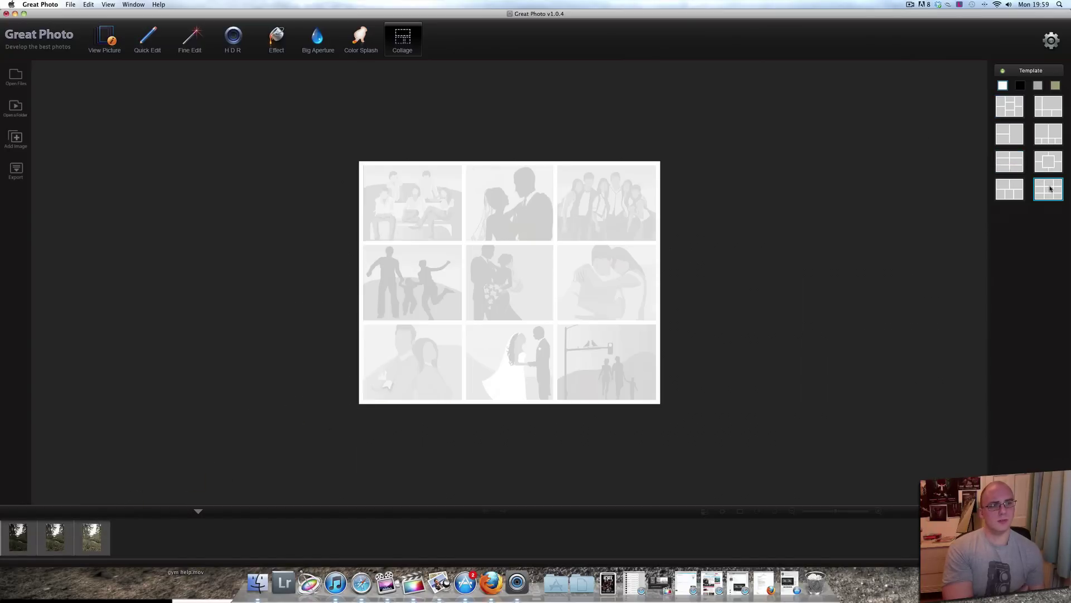
{"action": "left_click", "coordinate": [1046, 132]}
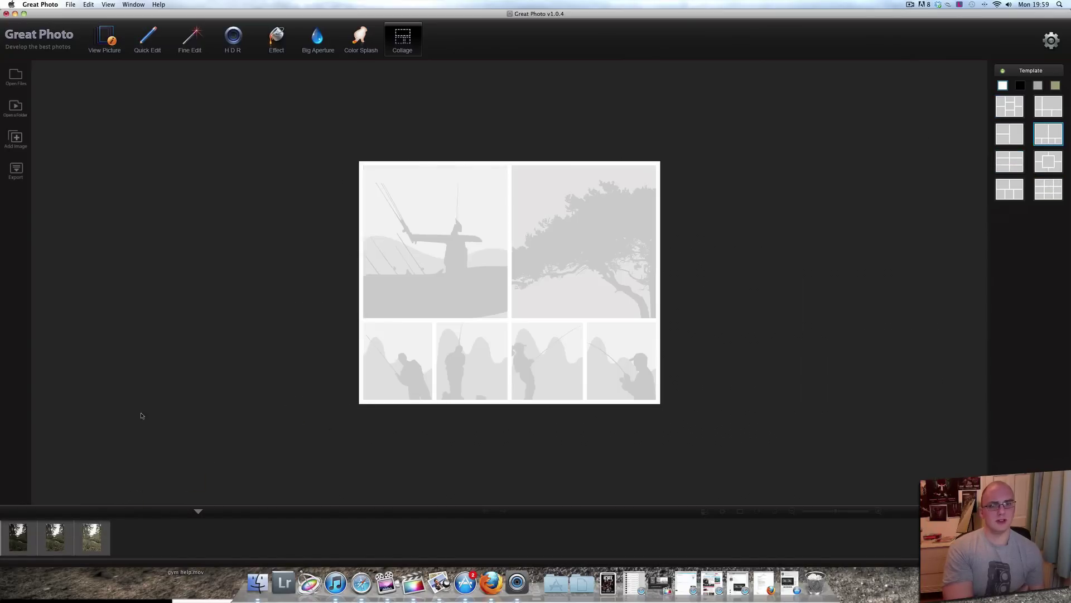
- Fill both top cells with forest-stream photos and set the background to white
{"action": "left_click_drag", "start_coordinate": [91, 540], "coordinate": [480, 279]}
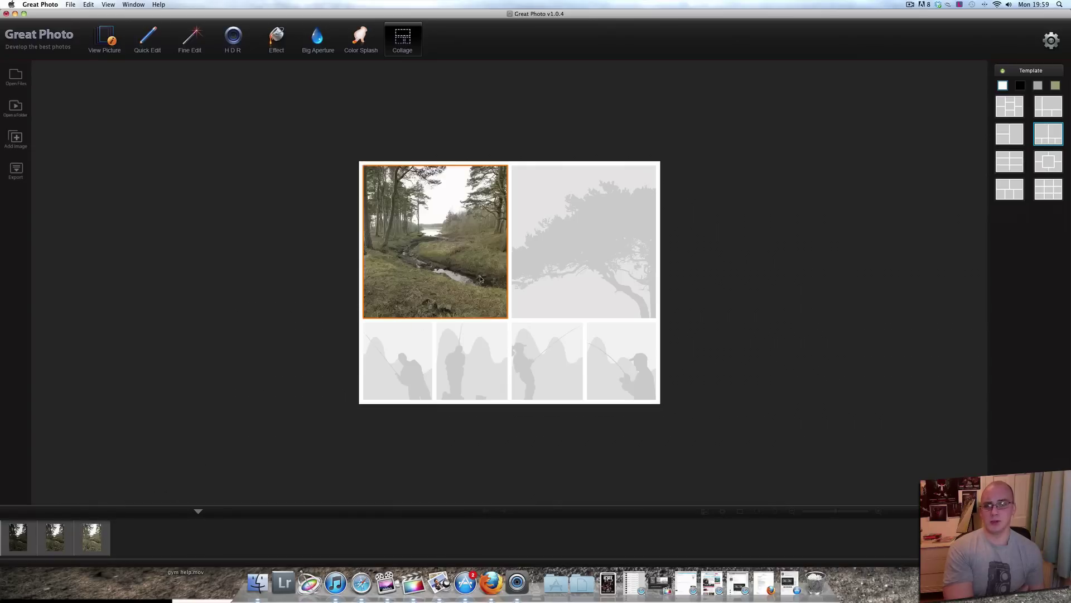
{"action": "left_click_drag", "start_coordinate": [17, 535], "coordinate": [565, 277]}
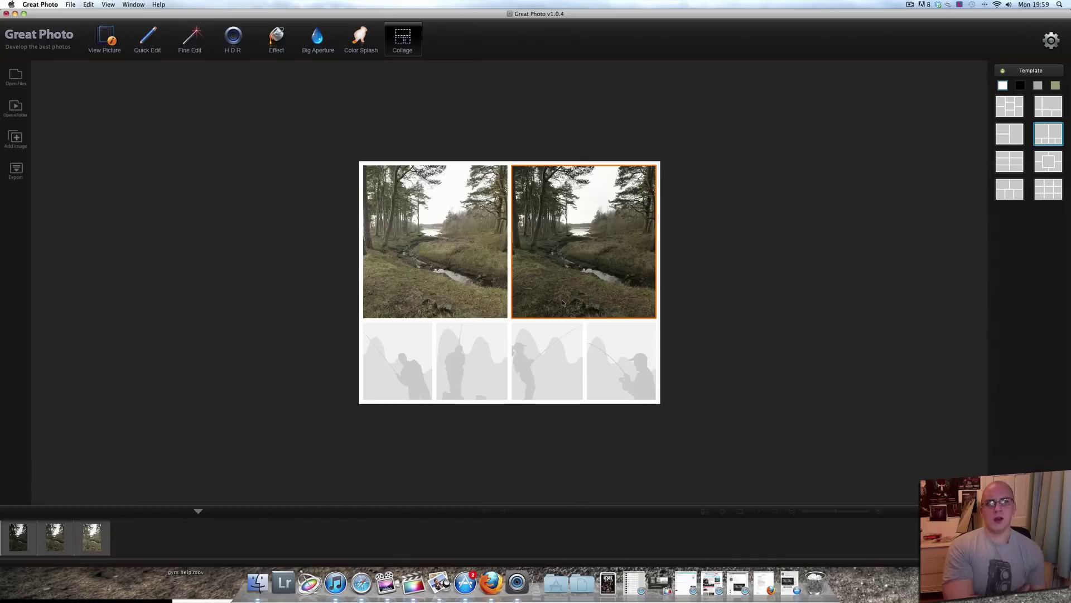
{"action": "left_click", "coordinate": [1055, 85]}
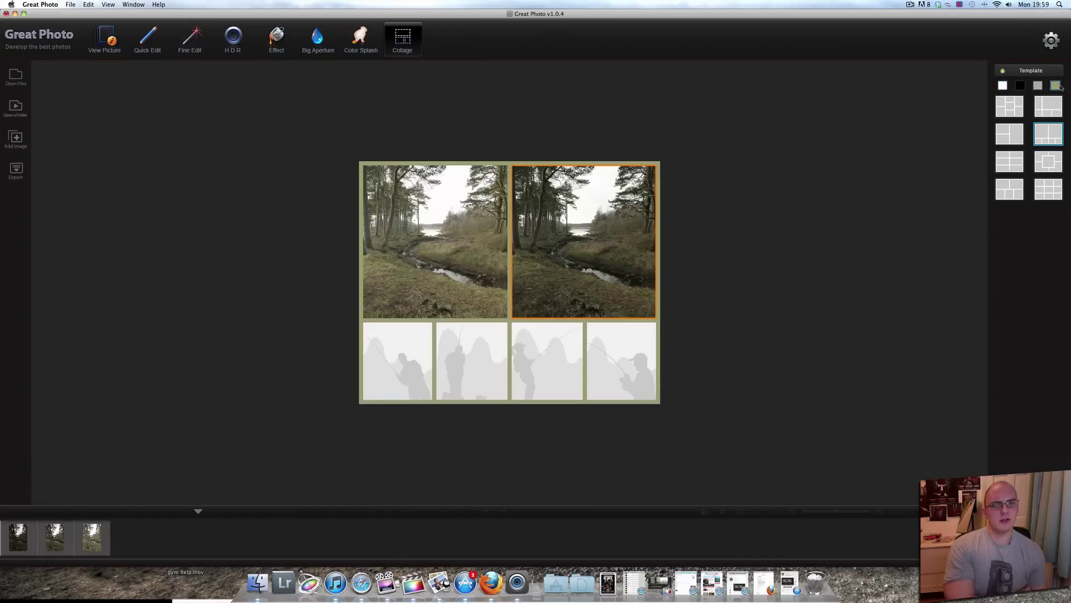
{"action": "left_click", "coordinate": [1038, 85]}
{"action": "left_click", "coordinate": [1003, 85]}
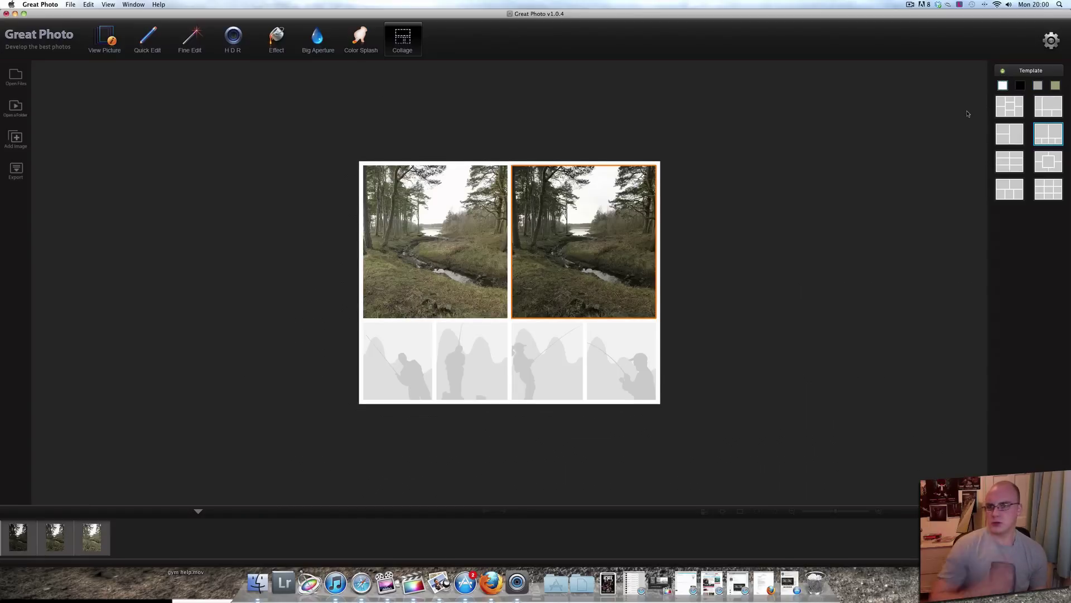
- Leave the collage unsaved and open the forest photo in the Effect module
{"action": "left_click", "coordinate": [284, 47]}
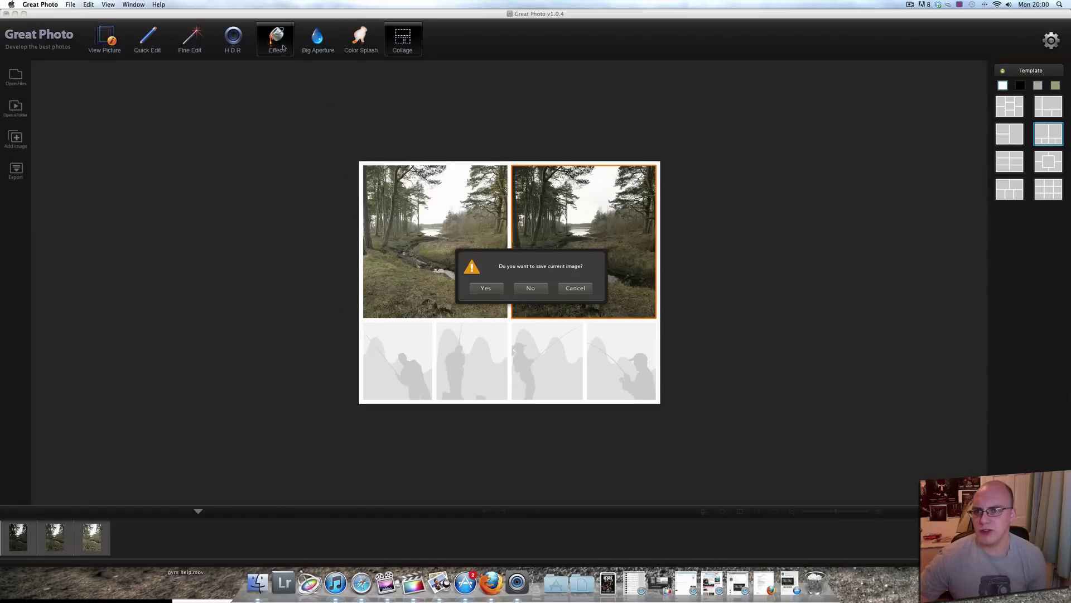
{"action": "left_click", "coordinate": [520, 289]}
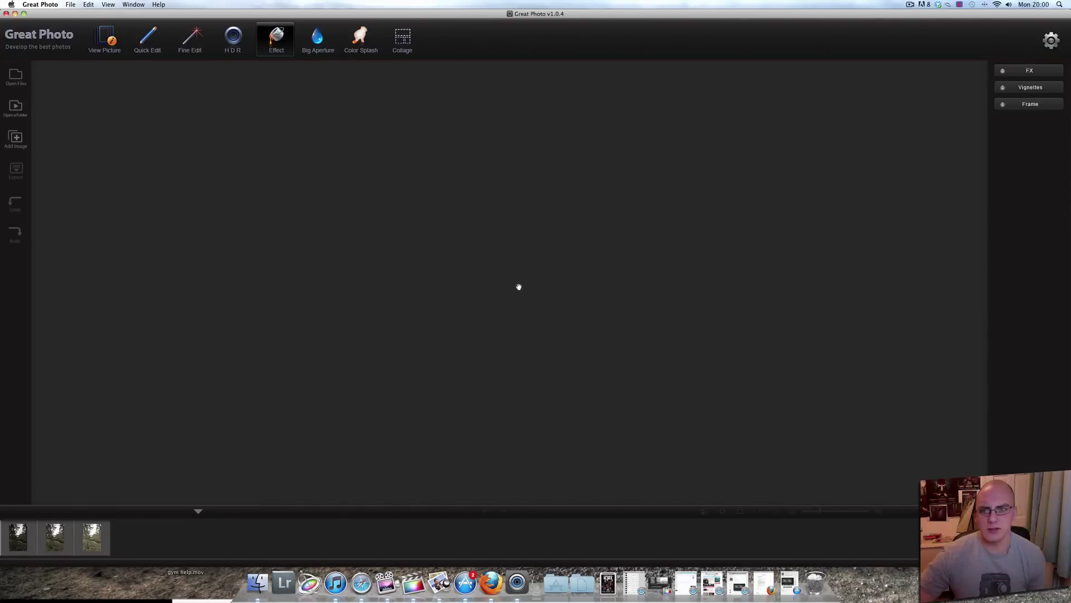
{"action": "left_click", "coordinate": [52, 544]}
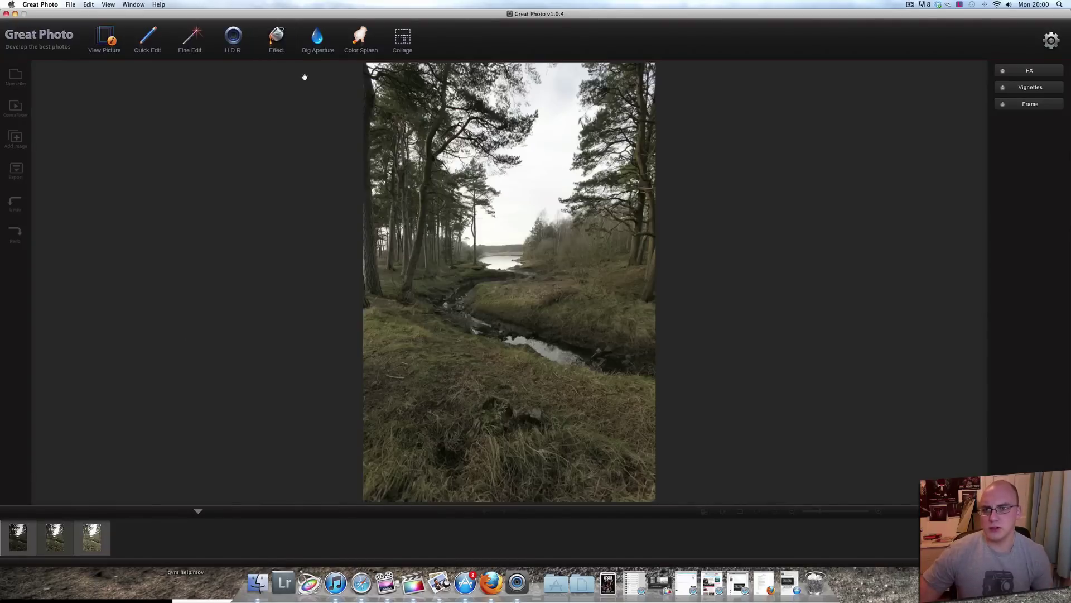
{"action": "left_click", "coordinate": [277, 38]}
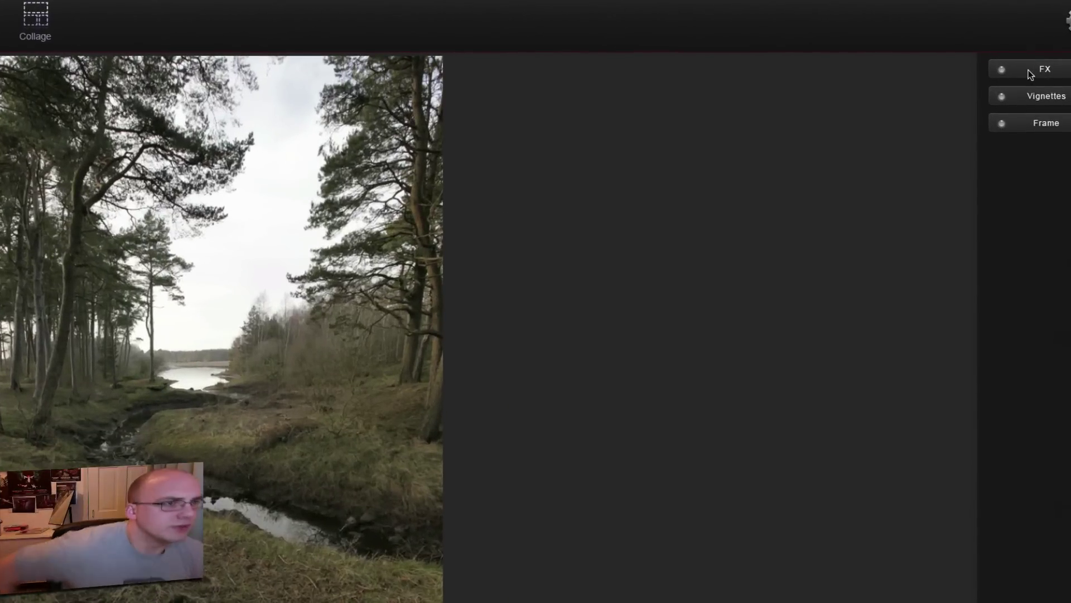
- Try Pittsburgh, Red Wash, Straight Ink and Precious Time FX presets, settling on Angel's Kiss
{"action": "left_click", "coordinate": [1030, 71]}
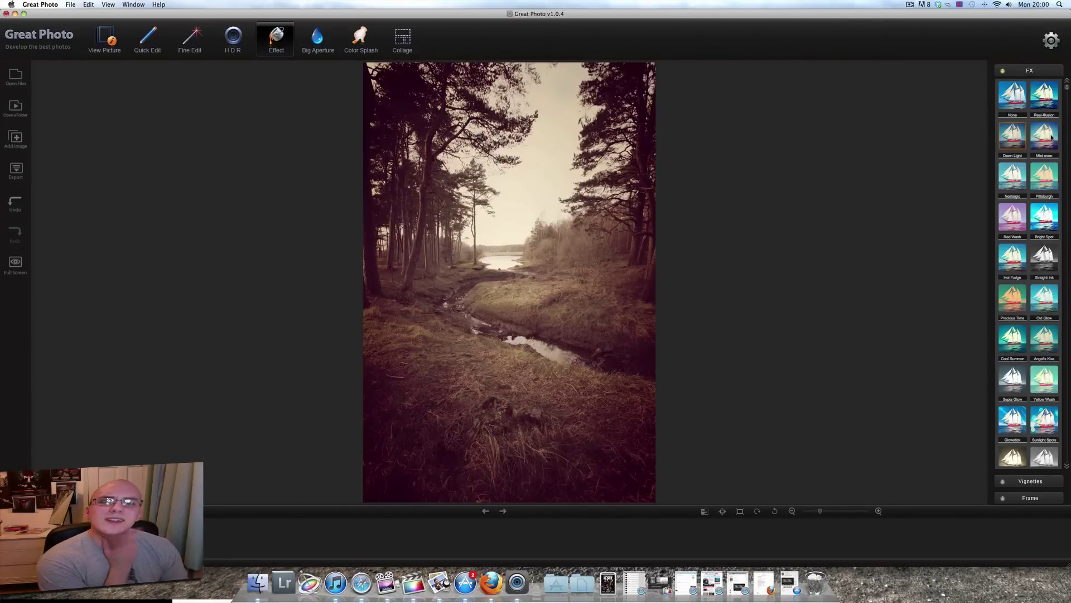
{"action": "left_click", "coordinate": [1050, 137]}
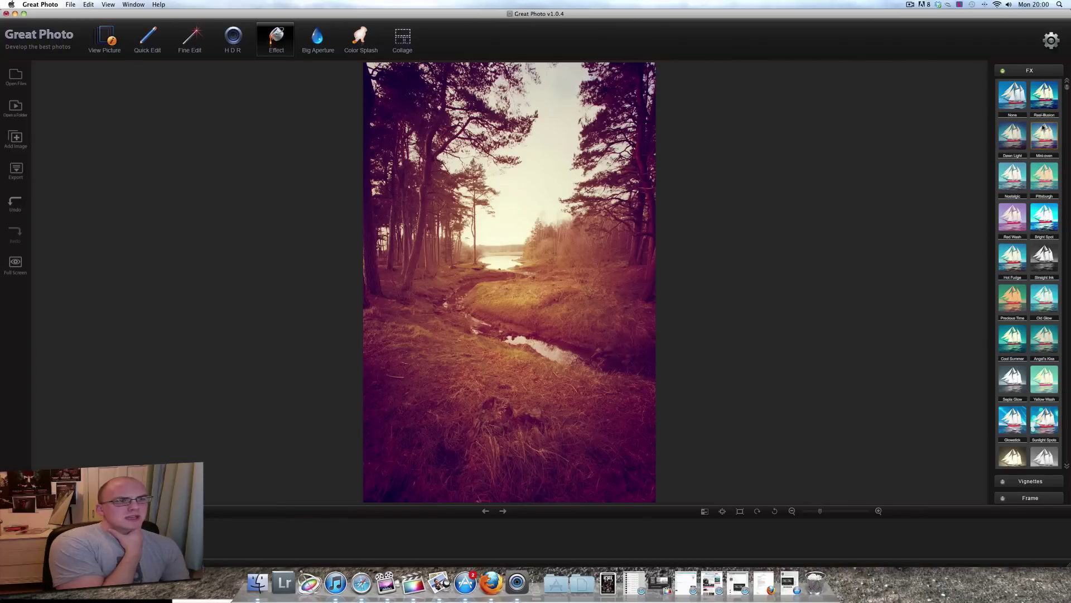
{"action": "left_click", "coordinate": [1054, 177]}
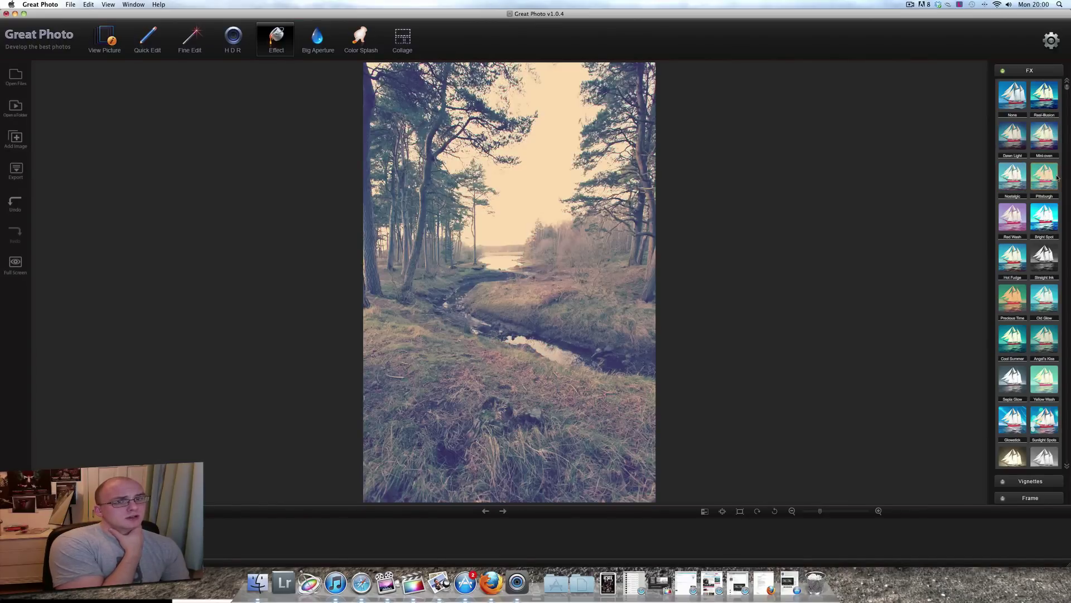
{"action": "left_click", "coordinate": [1021, 214]}
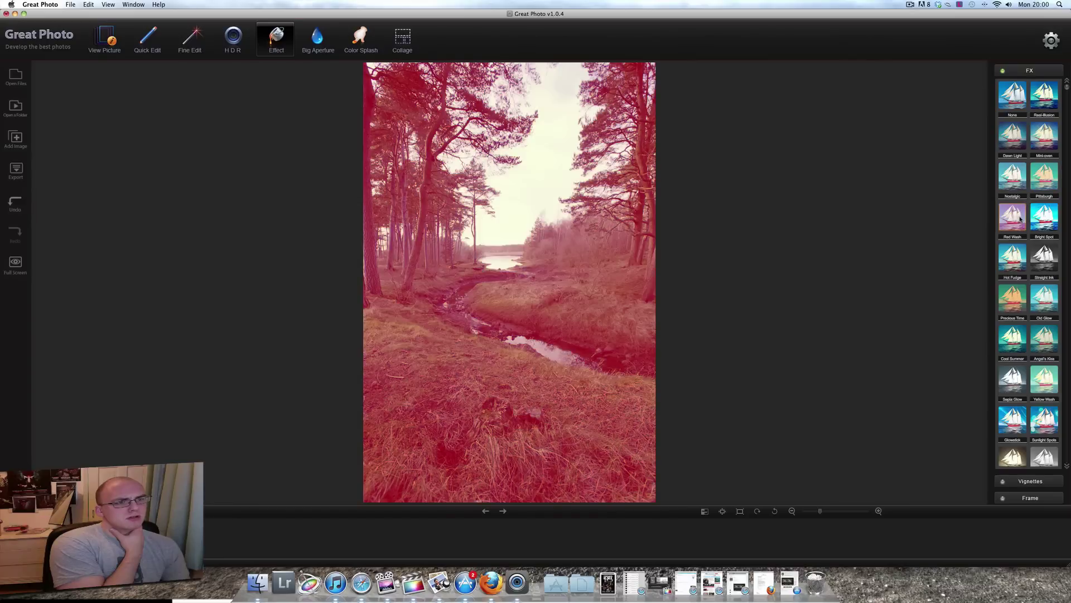
{"action": "left_click", "coordinate": [1044, 265]}
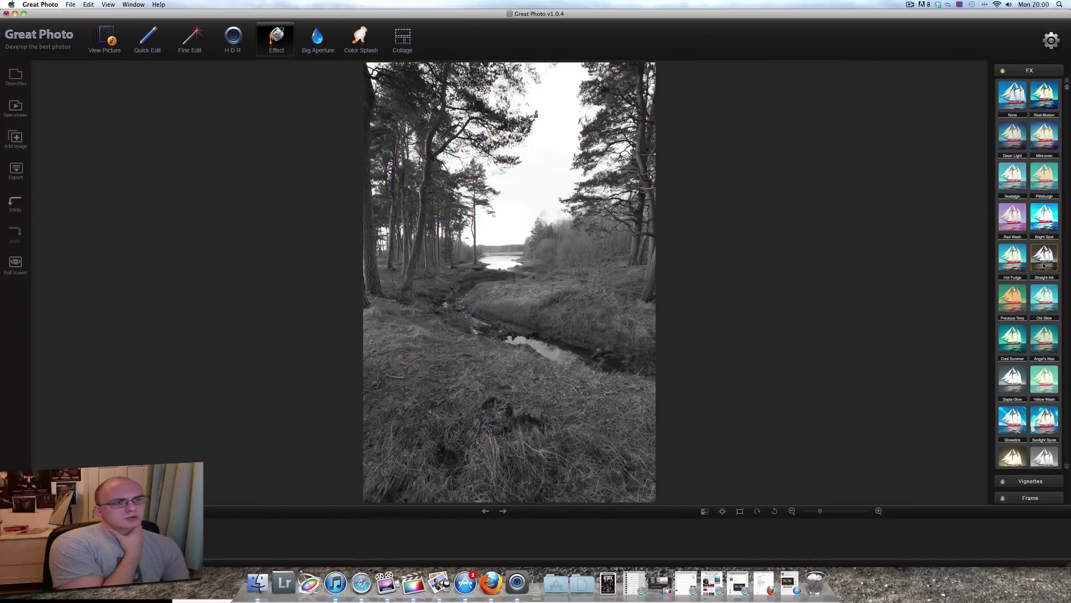
{"action": "left_click", "coordinate": [1022, 297]}
{"action": "left_click", "coordinate": [1042, 339]}
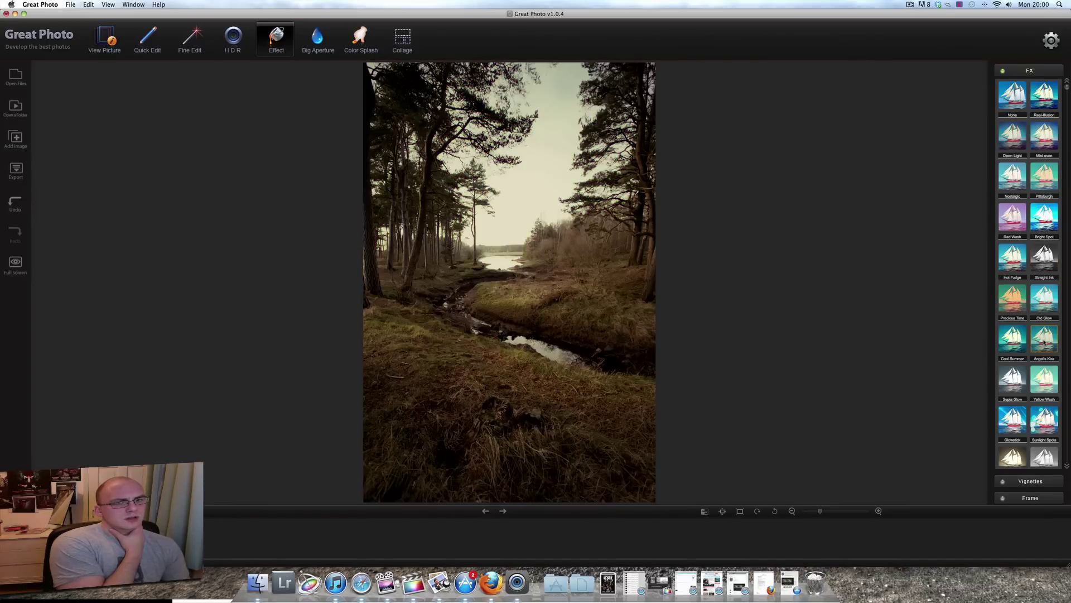
{"action": "scroll", "coordinate": [1044, 341], "scroll_direction": "down", "scroll_amount": 5}
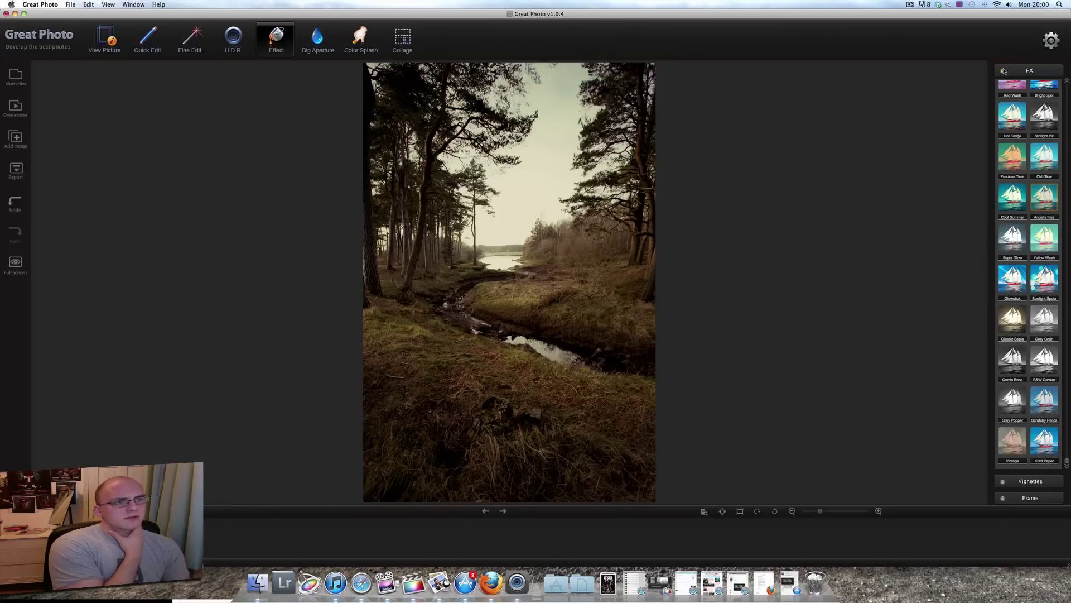
{"action": "left_click", "coordinate": [1029, 71]}
- Compare the Soft Corners #1, #3 and #4 vignettes, then apply Max
{"action": "left_click", "coordinate": [1003, 88]}
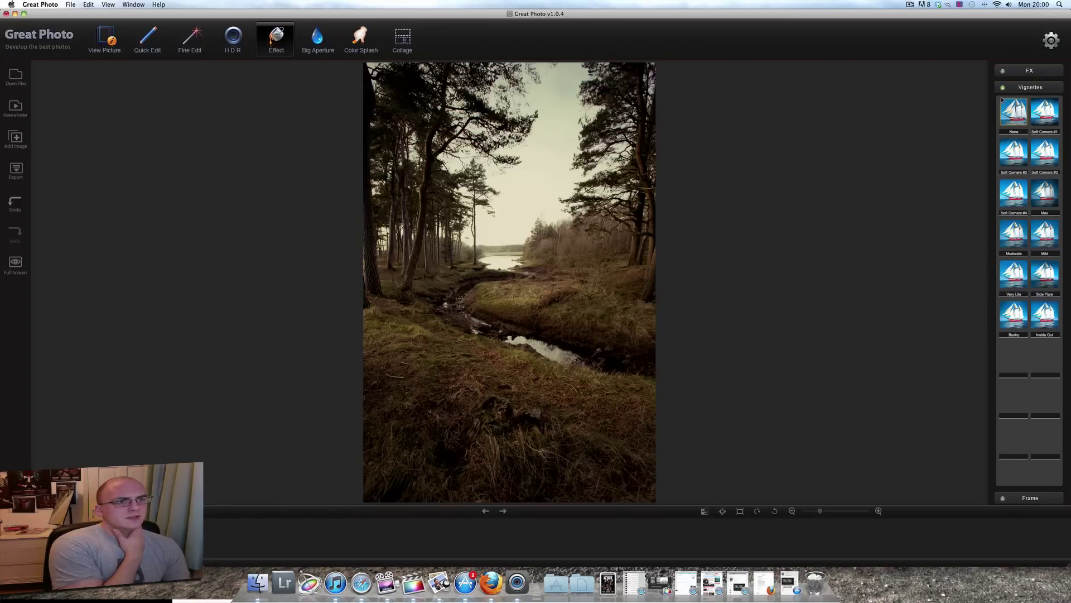
{"action": "left_click", "coordinate": [1044, 121]}
{"action": "left_click", "coordinate": [1043, 149]}
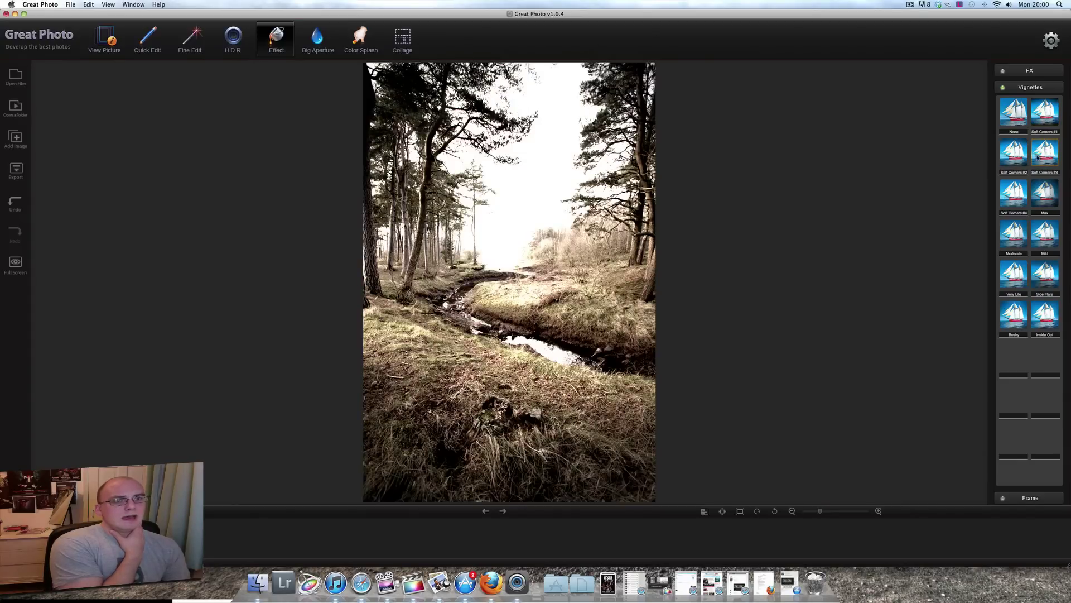
{"action": "left_click", "coordinate": [1016, 190]}
{"action": "left_click", "coordinate": [1051, 191]}
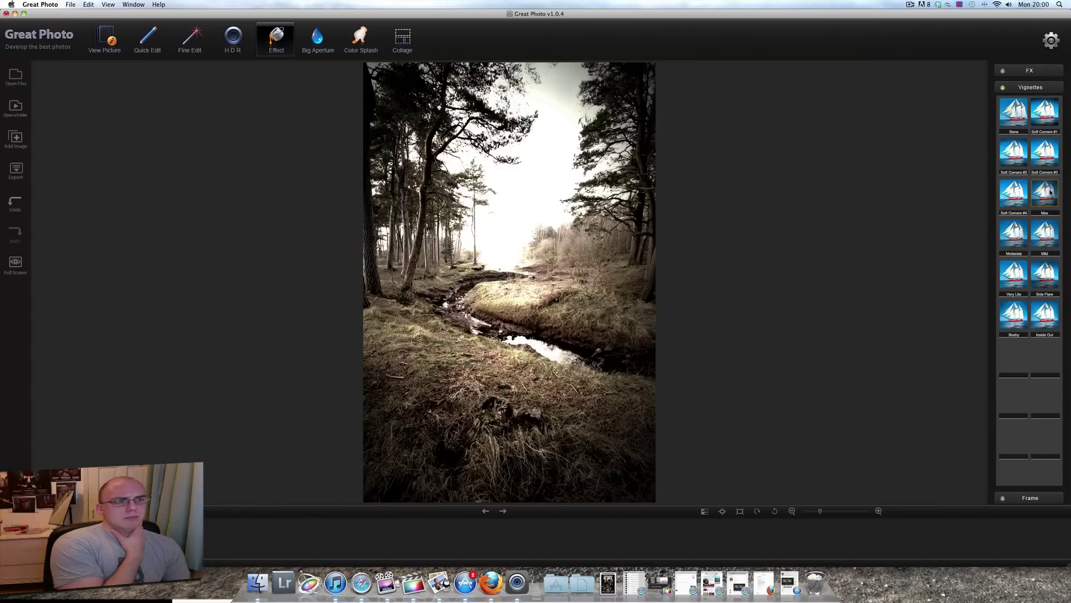
{"action": "left_click", "coordinate": [1003, 88]}
- Preview the Thin White, Bordered, Standard, Mildew, White on Grey, Beige and Weathered White frames
{"action": "left_click", "coordinate": [1002, 105]}
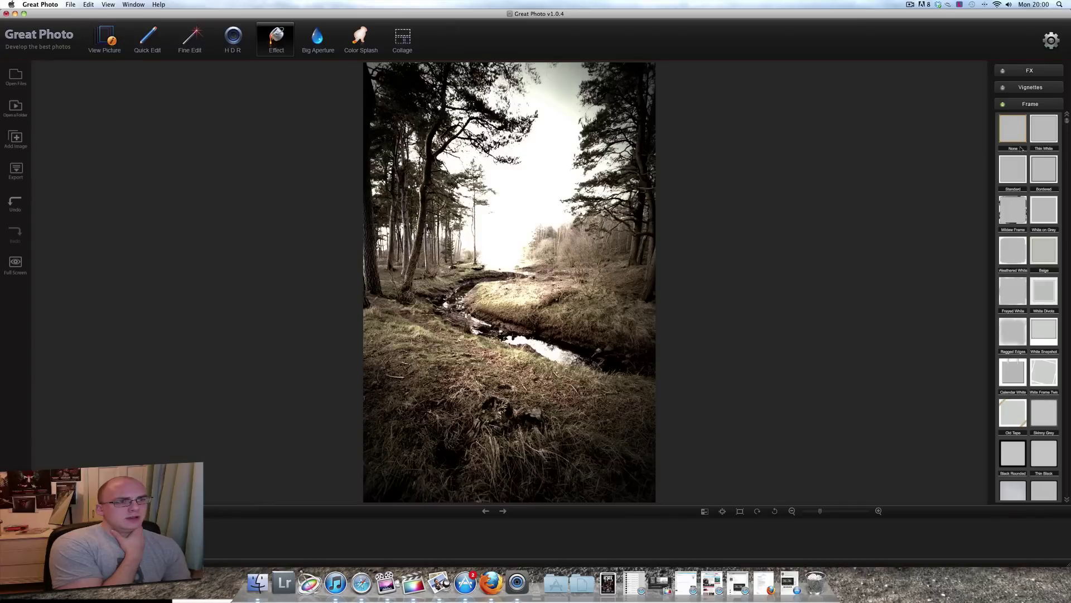
{"action": "left_click", "coordinate": [1041, 138]}
{"action": "left_click", "coordinate": [1040, 170]}
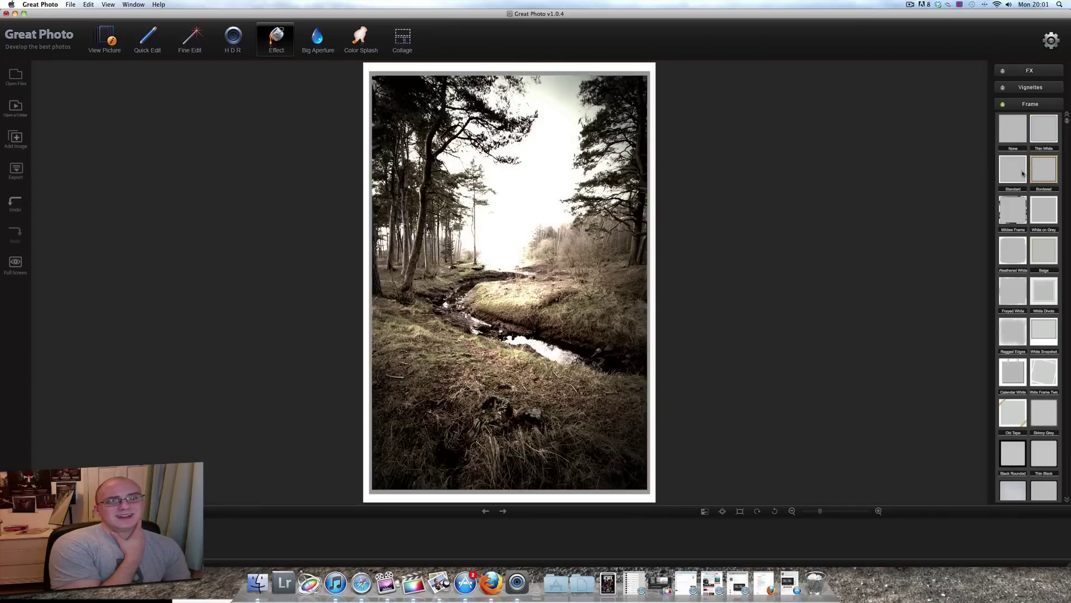
{"action": "left_click", "coordinate": [1012, 179]}
{"action": "left_click", "coordinate": [1015, 205]}
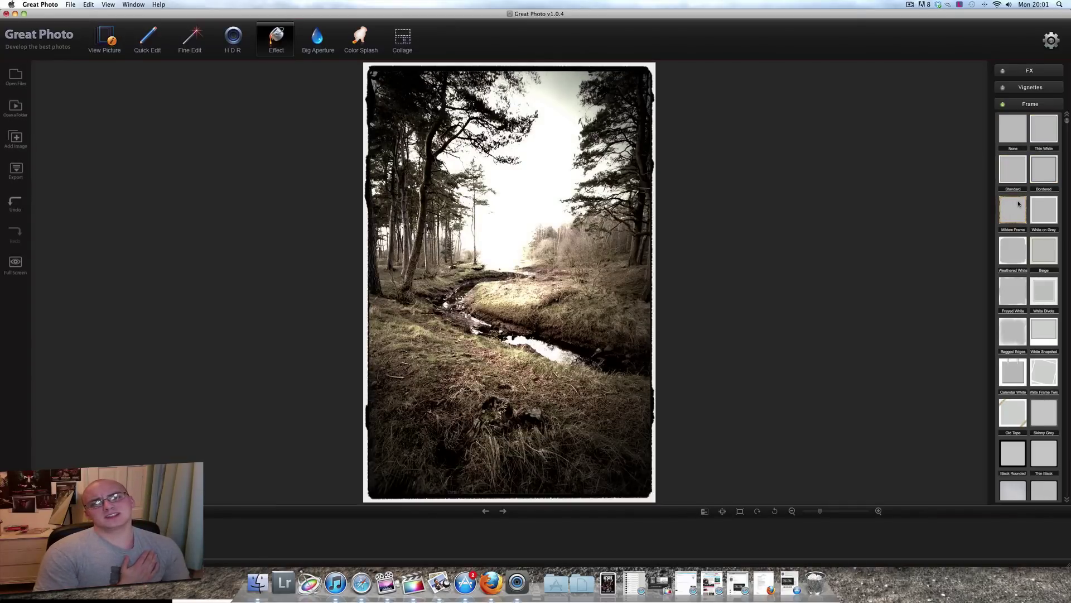
{"action": "left_click", "coordinate": [1041, 207]}
{"action": "left_click", "coordinate": [1041, 246]}
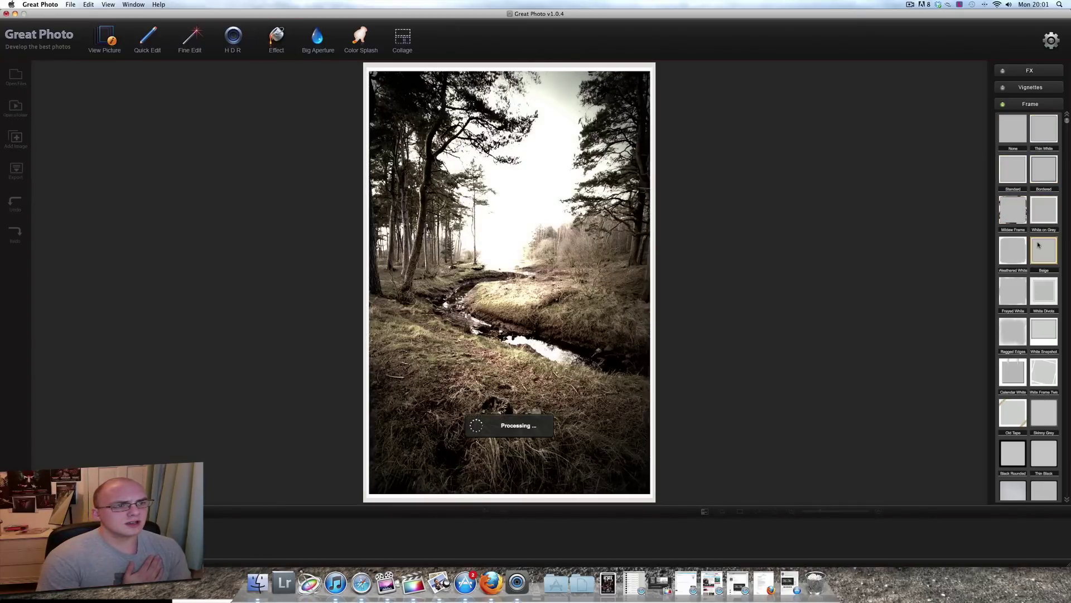
{"action": "left_click", "coordinate": [1021, 249]}
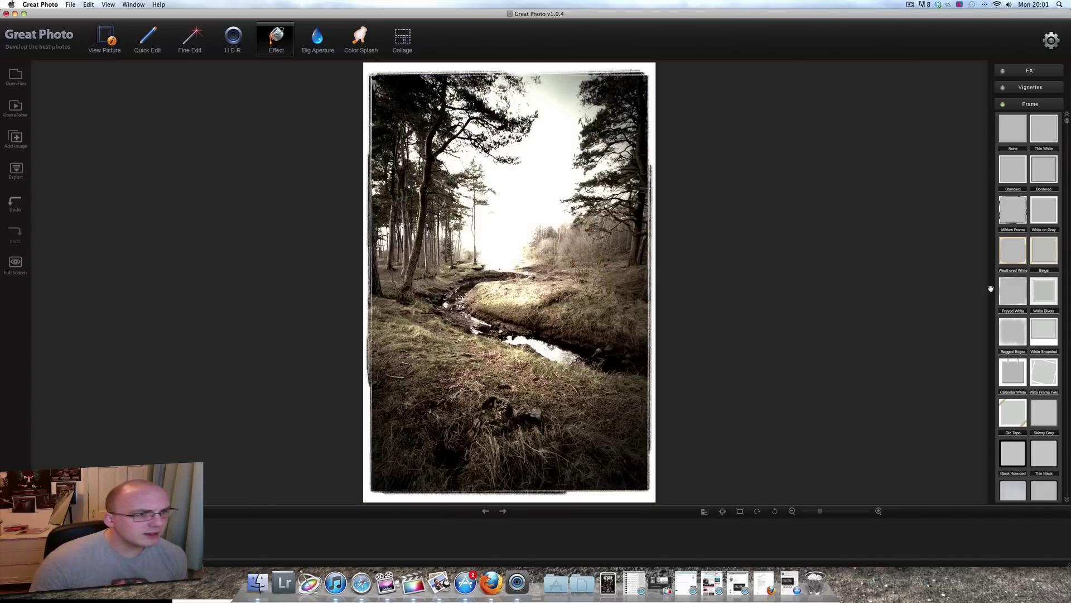
- Compare Frayed White, White Snapshot and Ragged Edges frames, then settle on Weathered White
{"action": "left_click", "coordinate": [1014, 295]}
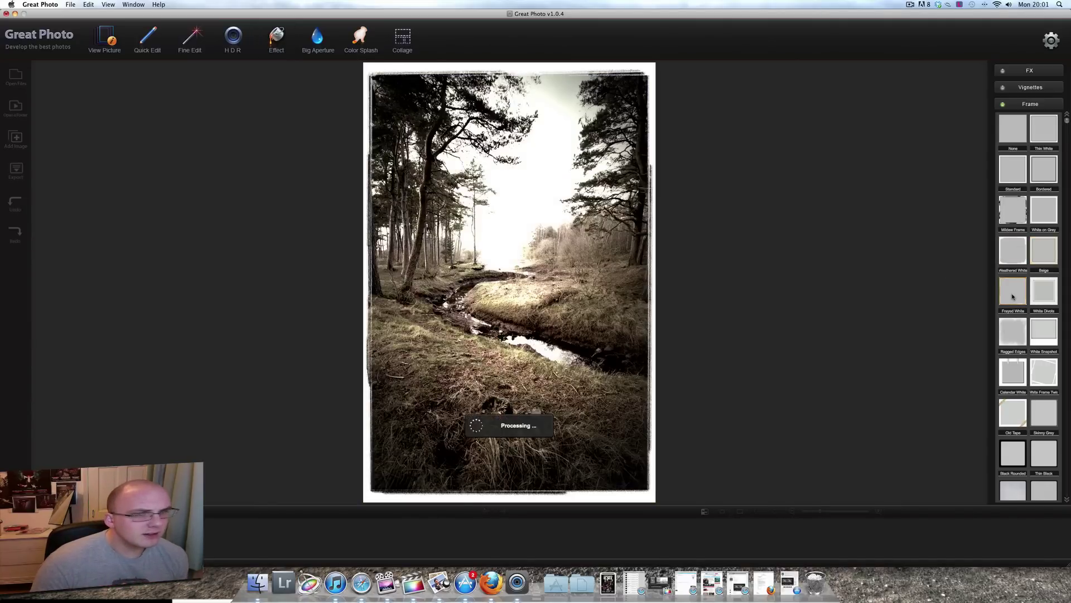
{"action": "left_click", "coordinate": [1038, 334]}
{"action": "left_click", "coordinate": [1007, 335]}
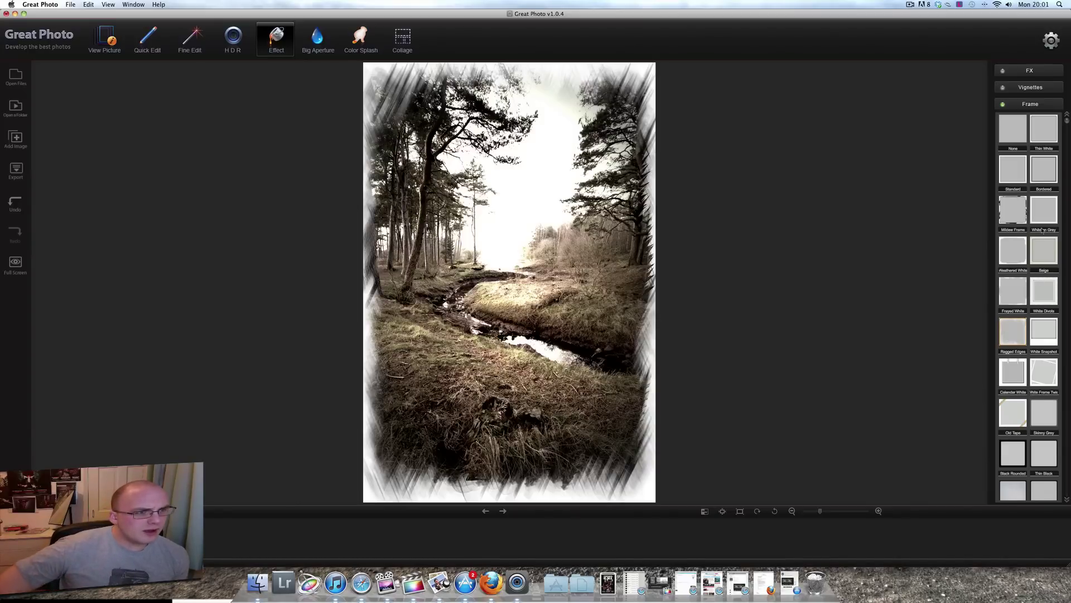
{"action": "left_click", "coordinate": [1045, 179]}
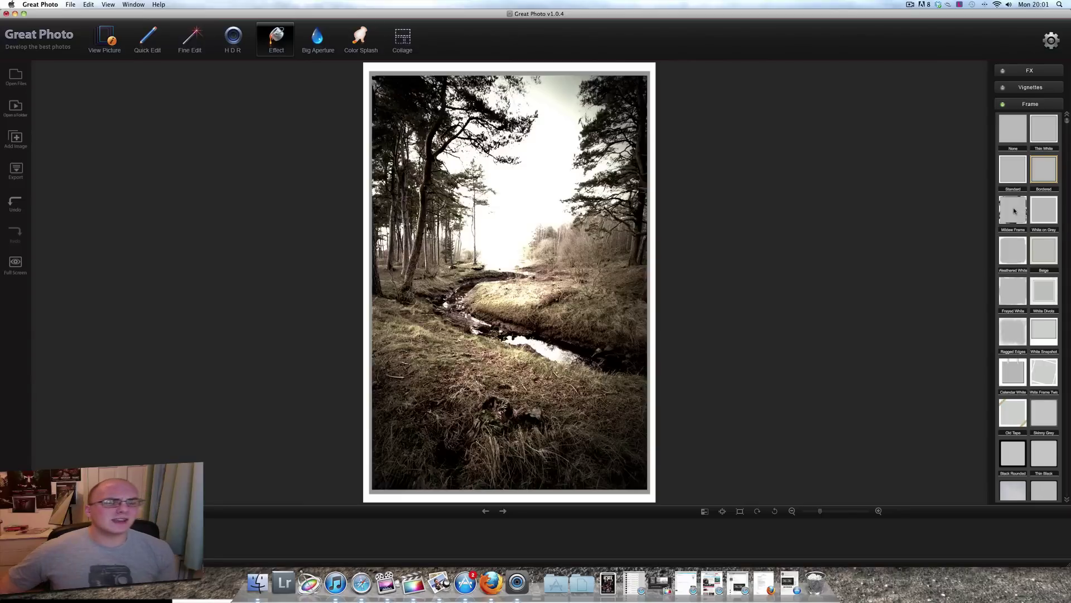
{"action": "left_click", "coordinate": [1013, 210]}
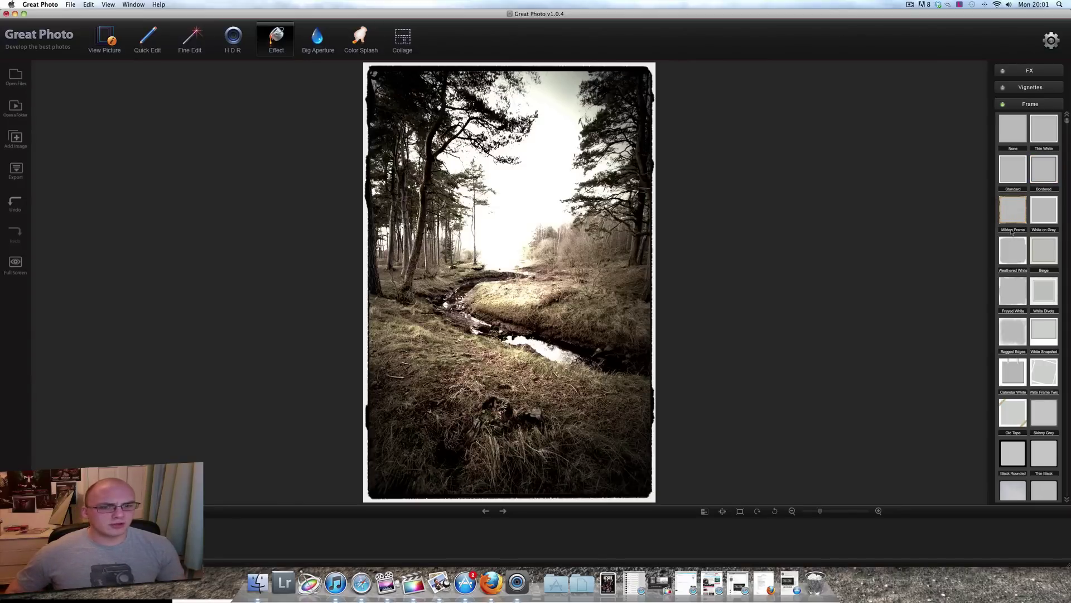
{"action": "left_click", "coordinate": [1015, 254]}
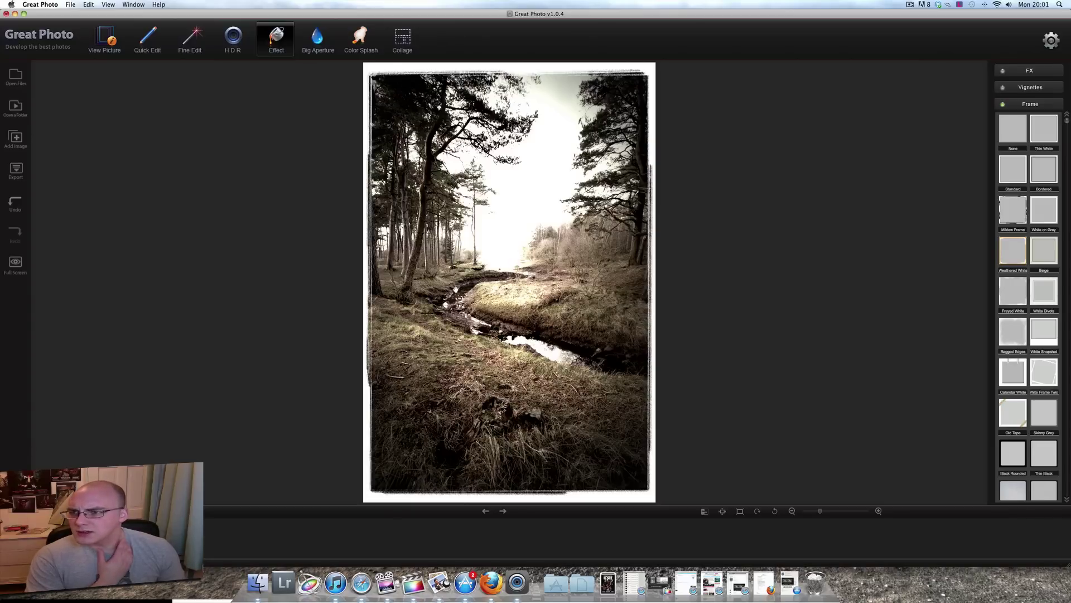
- Export the photo as a JPEG named 'dom forest frame' into Documents
{"action": "left_click", "coordinate": [15, 172]}
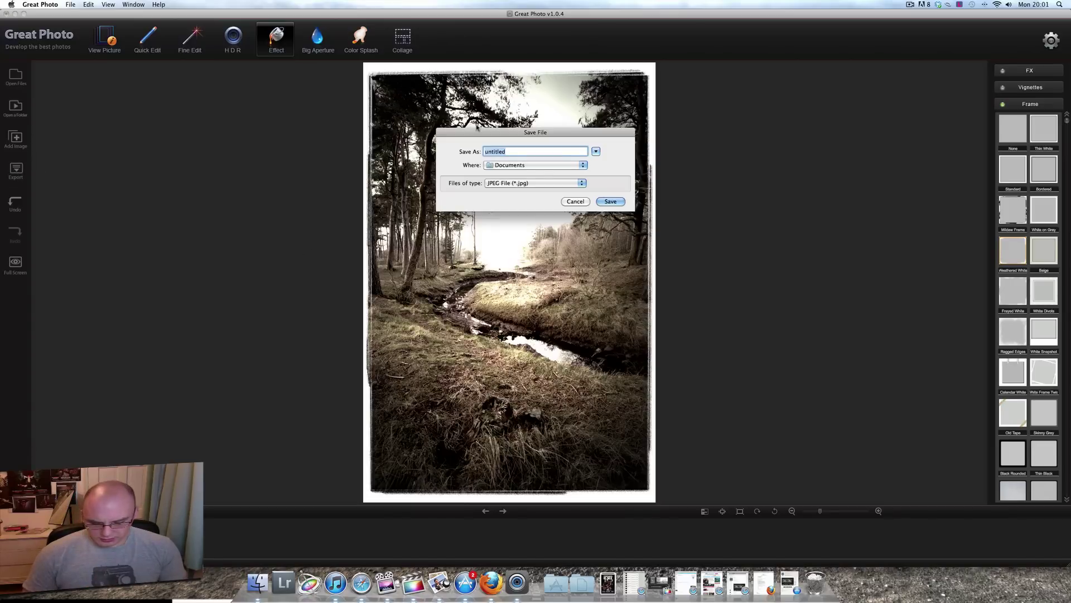
{"action": "type", "text": "dom f"}
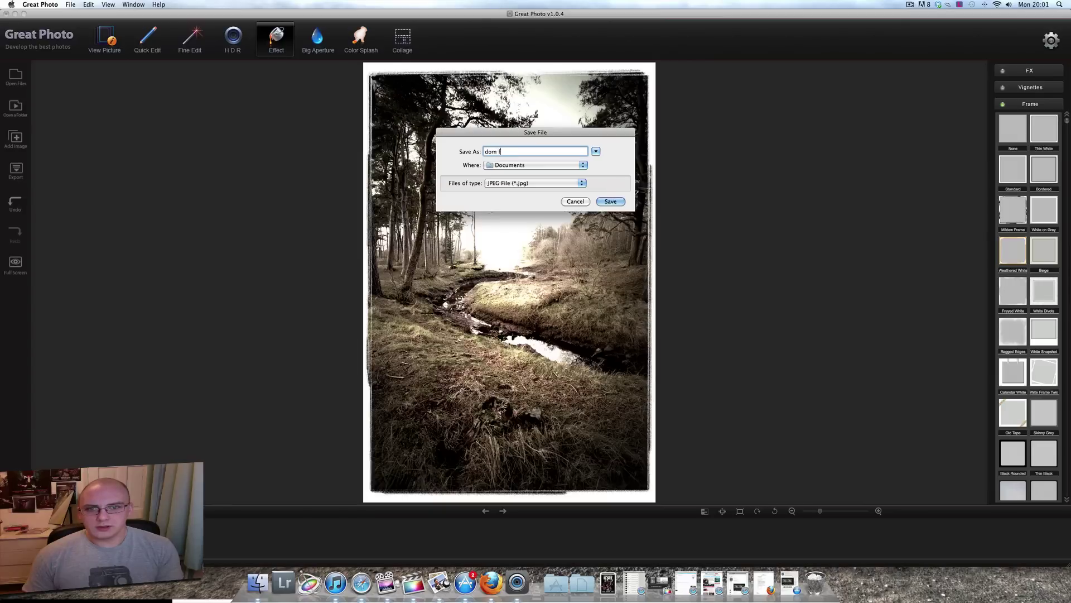
{"action": "type", "text": "orest frame"}
{"action": "key", "text": "Return"}
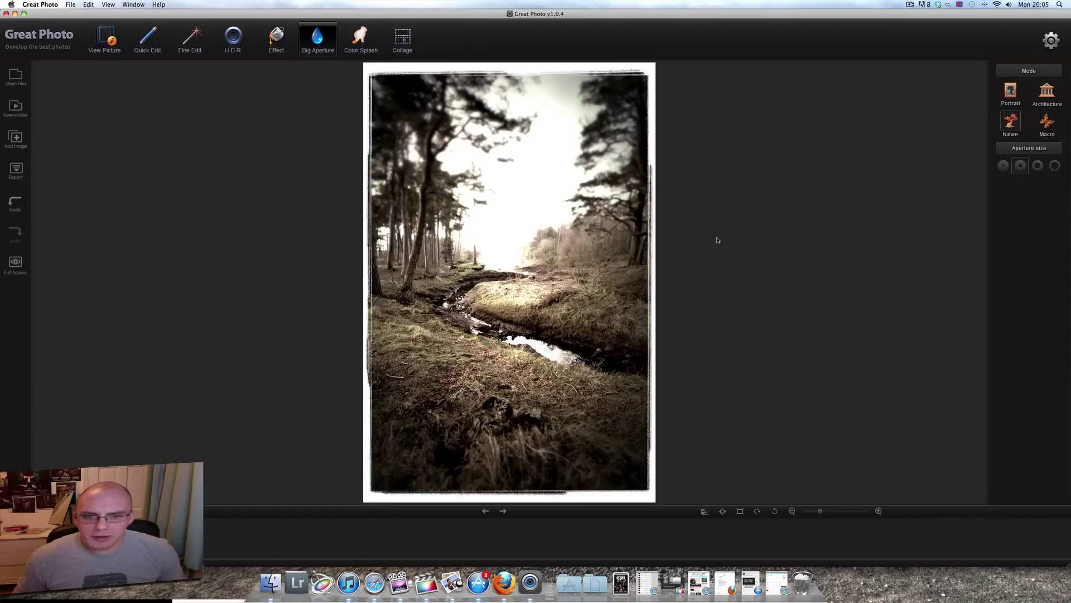
- Switch to the Fine Edit module
{"action": "mouse_move", "coordinate": [433, 282]}
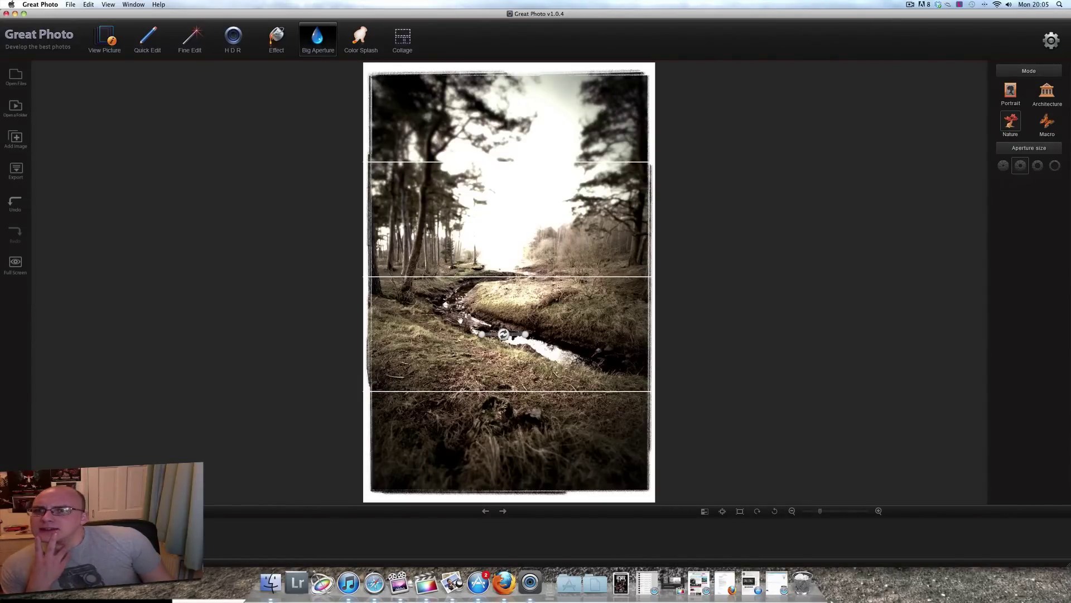
{"action": "left_click", "coordinate": [190, 44]}
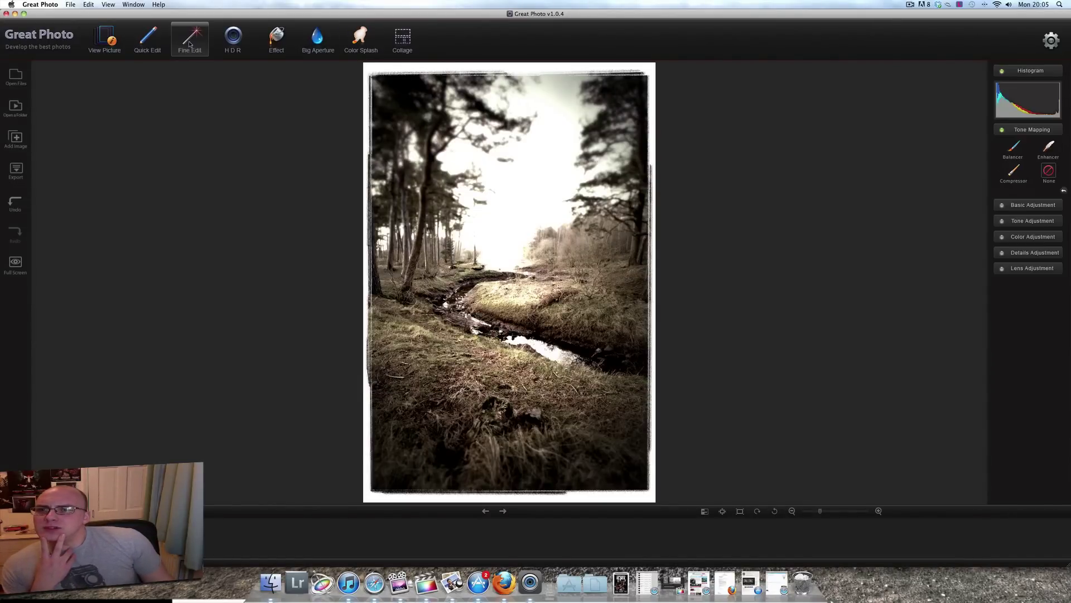
- Lower Contrast to -20, then expand the Tone, Color, Details and Lens Adjustment sections
{"action": "left_click", "coordinate": [1005, 205]}
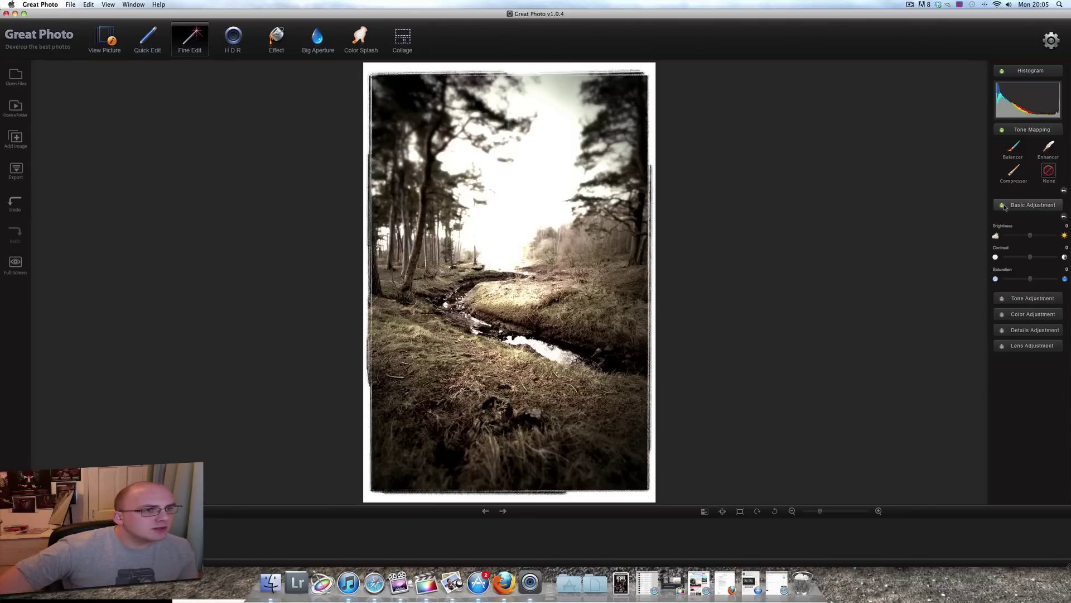
{"action": "mouse_move", "coordinate": [1030, 260]}
{"action": "left_mouse_down"}
{"action": "mouse_move", "coordinate": [1043, 260]}
{"action": "mouse_move", "coordinate": [1012, 260]}
{"action": "mouse_move", "coordinate": [1026, 257]}
{"action": "left_mouse_up"}
{"action": "left_click", "coordinate": [1012, 299]}
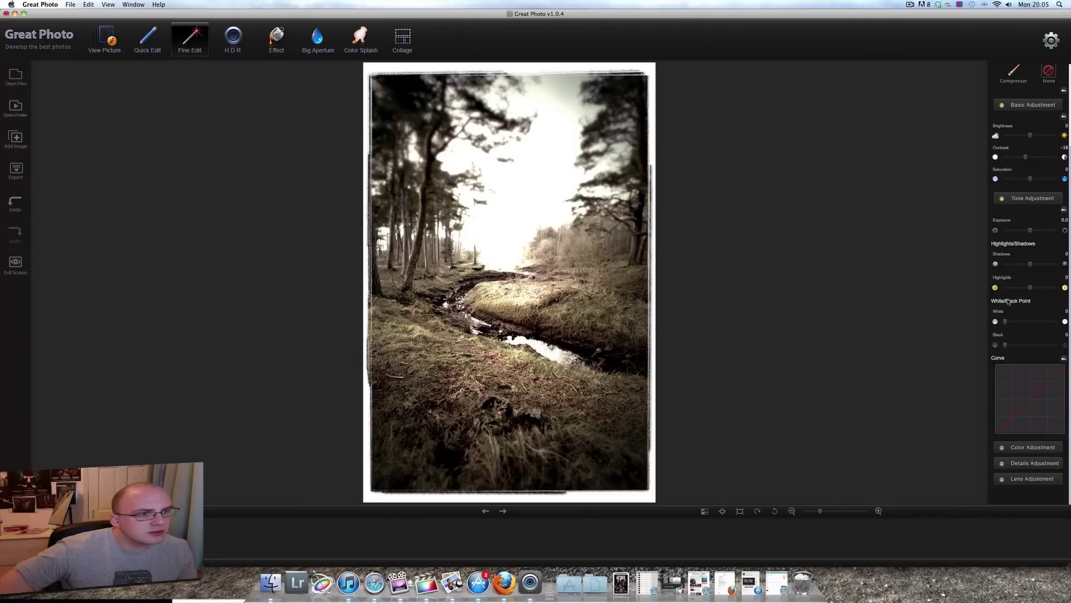
{"action": "left_click", "coordinate": [1017, 446]}
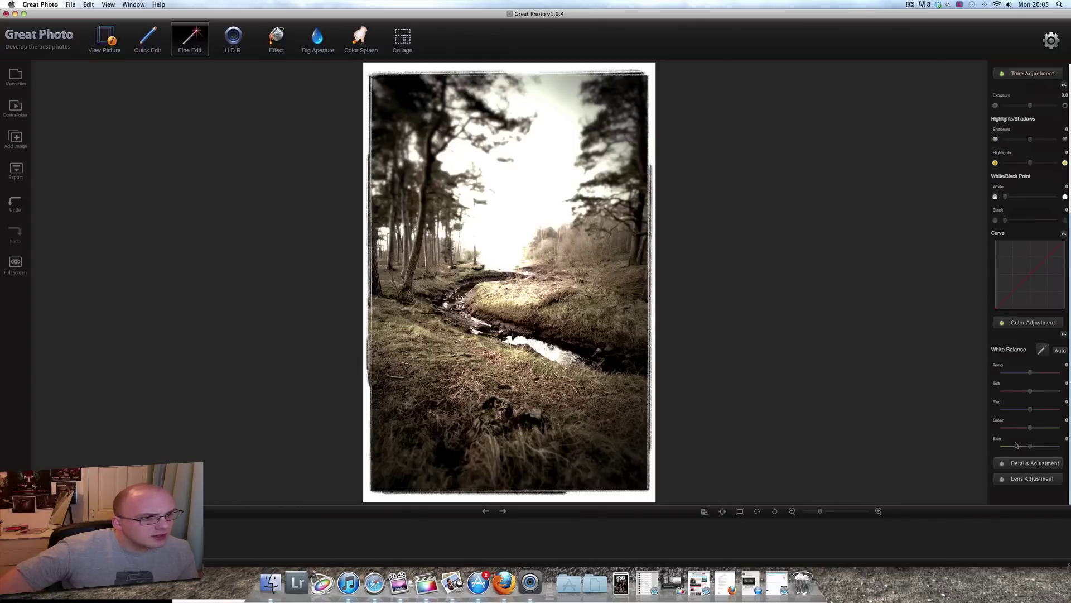
{"action": "left_click", "coordinate": [1021, 463]}
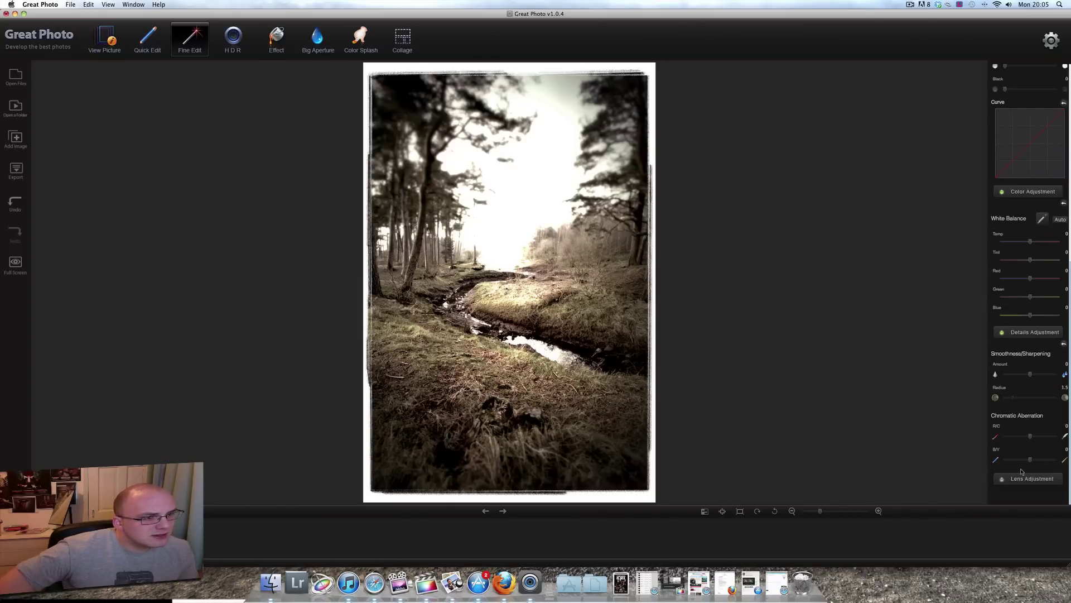
{"action": "left_click", "coordinate": [1023, 478]}
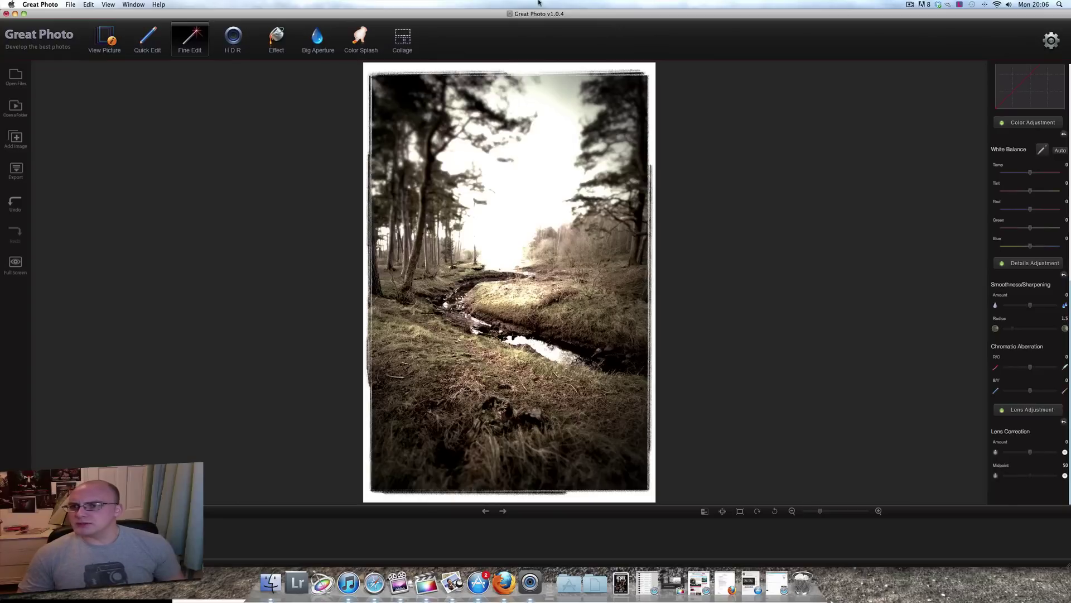
- Switch to the View Picture module to see the photo's file and camera details
{"action": "left_click", "coordinate": [108, 37]}
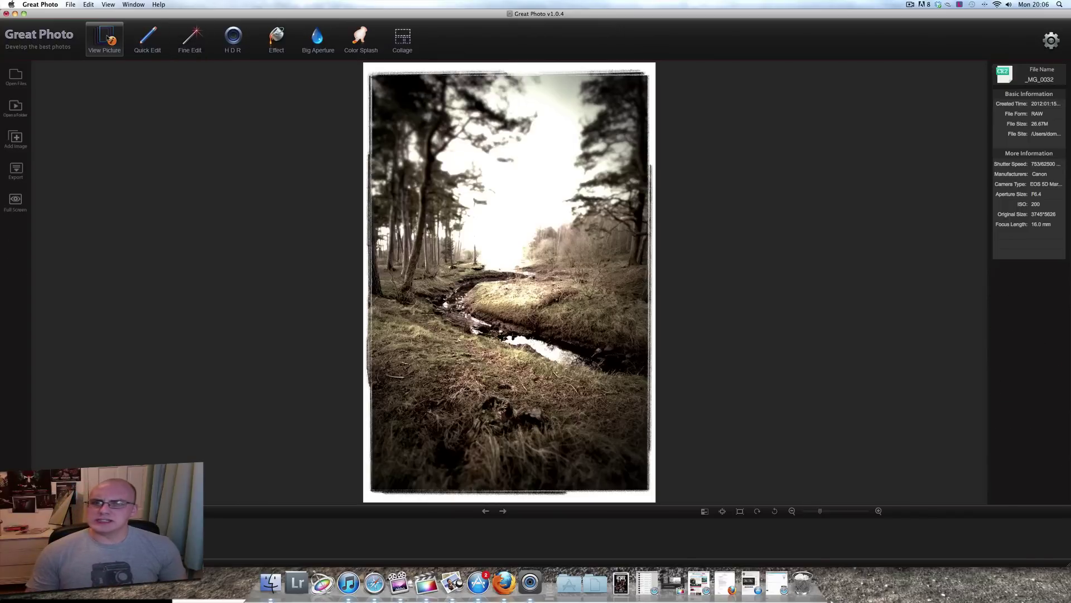